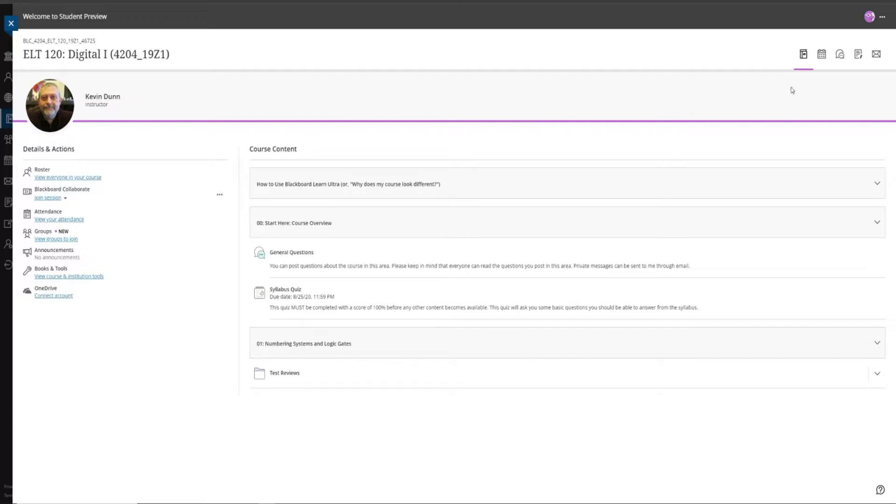
Open the course calendar and look through the day schedule for July 15, 2020
click(821, 60)
click(821, 59)
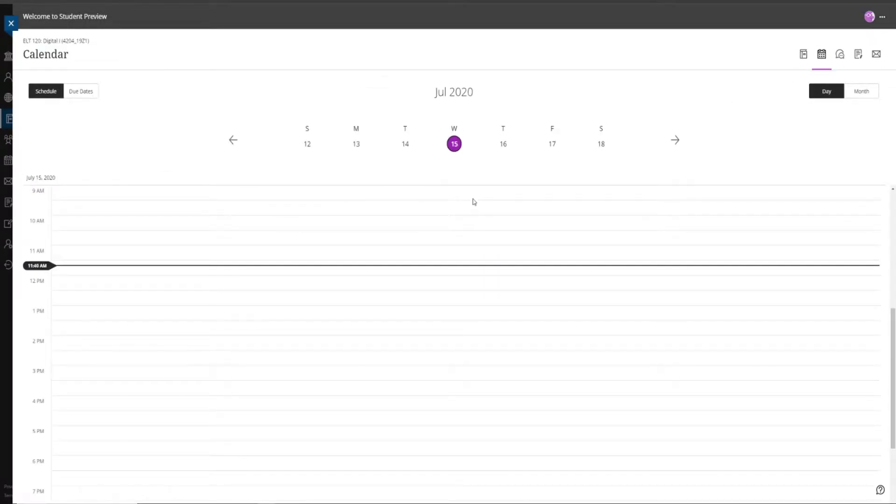
scroll(441, 295, up, 5)
scroll(413, 294, down, 2)
scroll(441, 292, down, 1)
scroll(446, 276, up, 2)
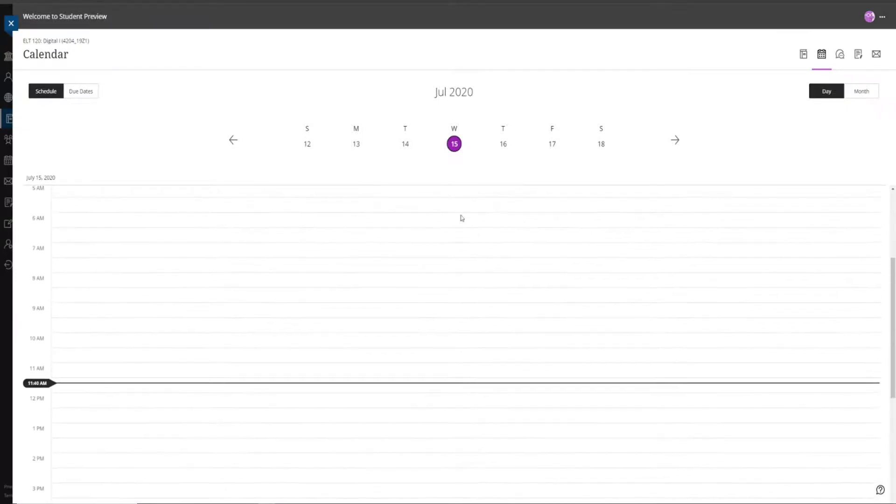
Show the calendar by month for August 2020 and view the items due on August 30
click(859, 92)
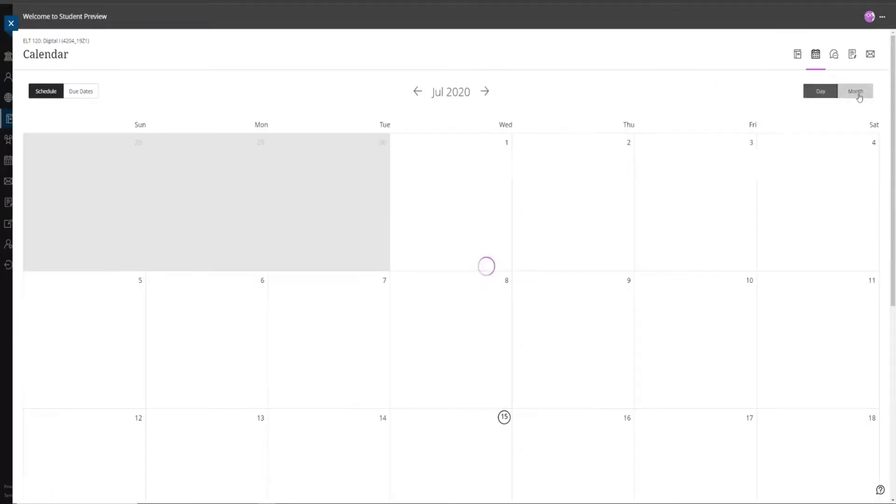
click(485, 91)
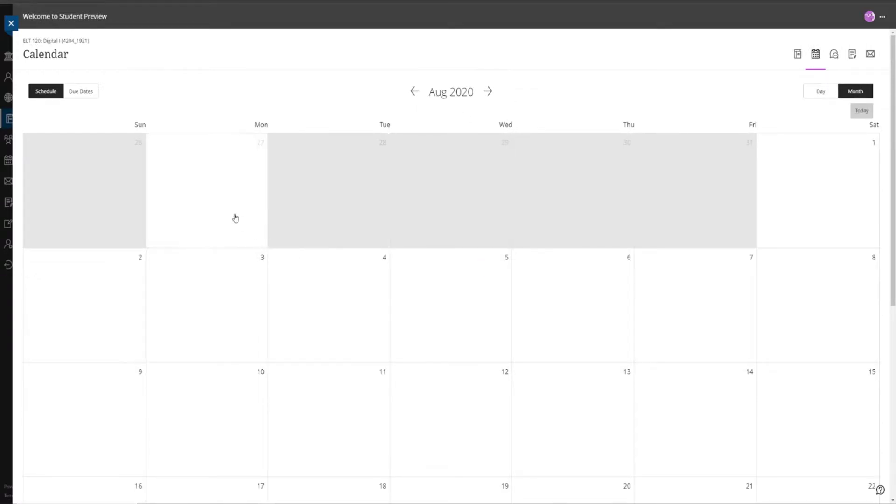
scroll(232, 219, down, 7)
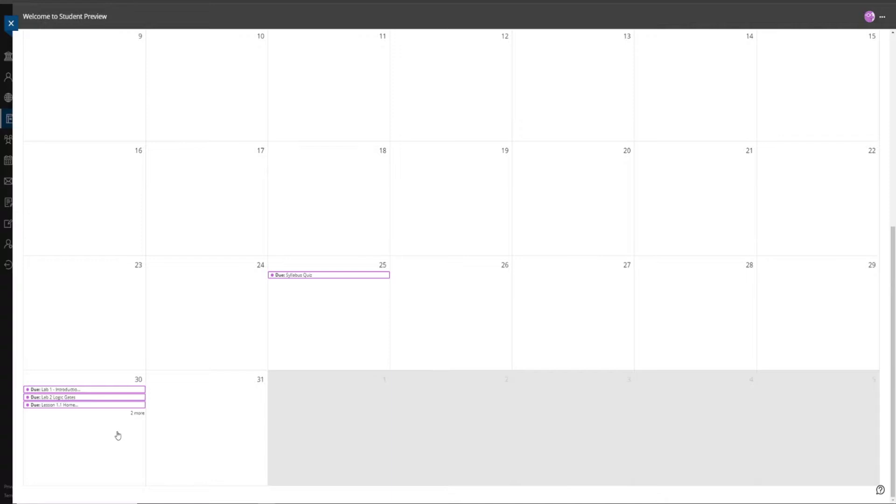
click(85, 432)
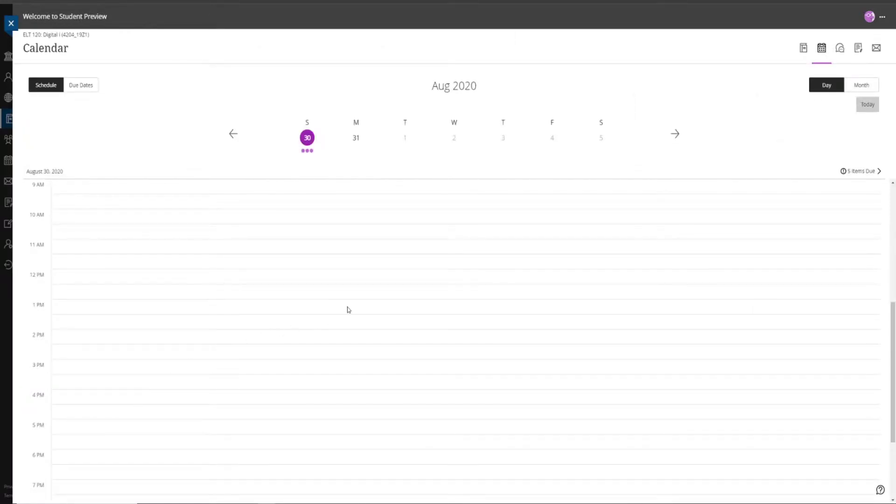
scroll(229, 229, down, 3)
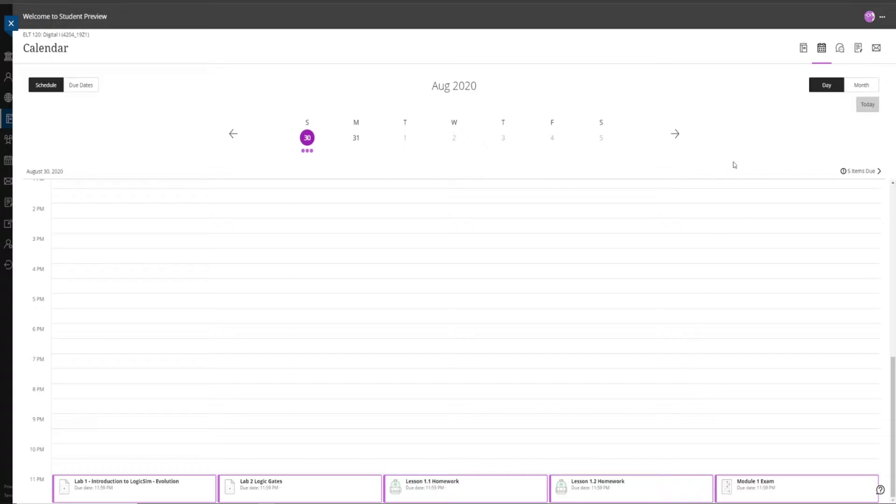
Return to the month calendar and check September 2020 for due items
click(862, 85)
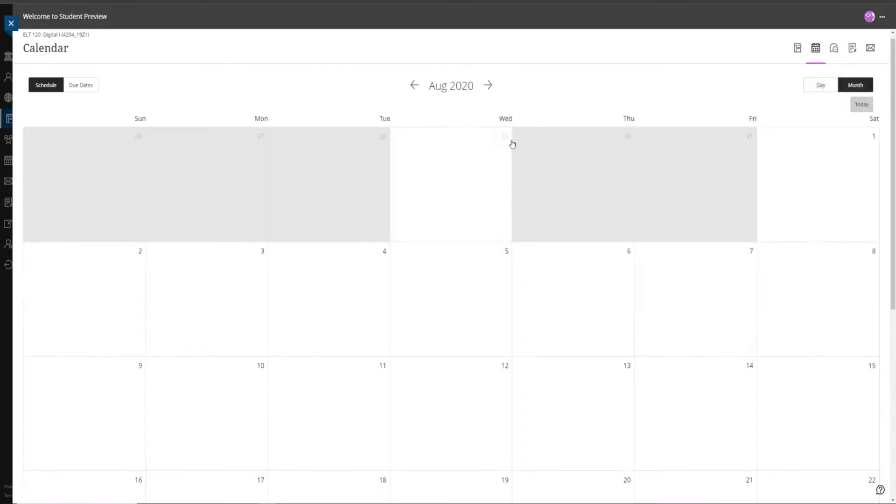
click(487, 85)
scroll(427, 246, down, 3)
scroll(427, 247, down, 2)
scroll(420, 247, up, 5)
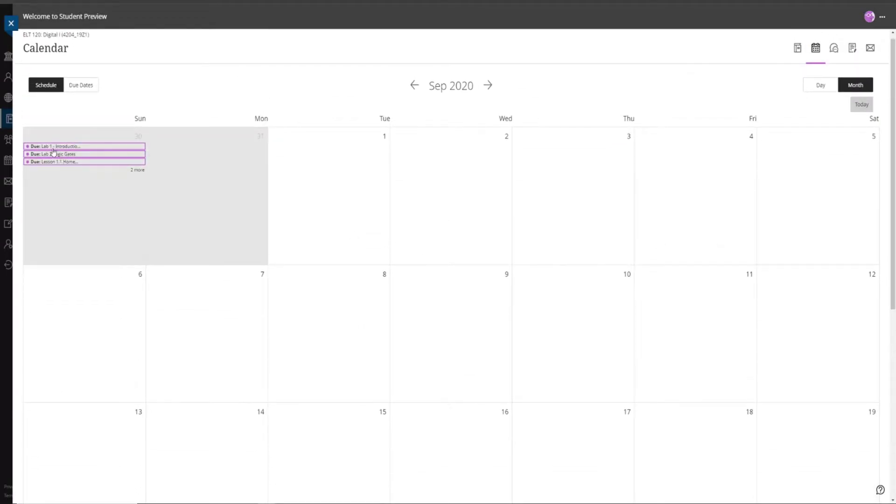
scroll(450, 214, down, 5)
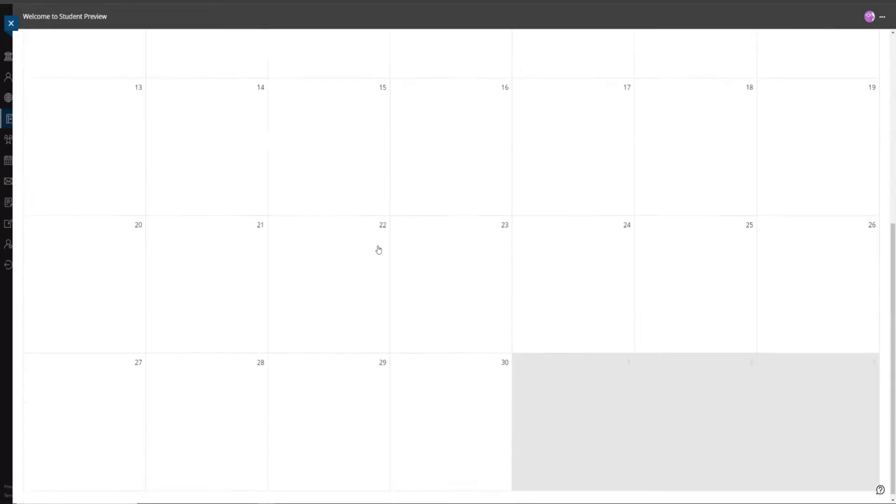
scroll(378, 262, up, 5)
scroll(377, 278, down, 5)
scroll(381, 273, up, 5)
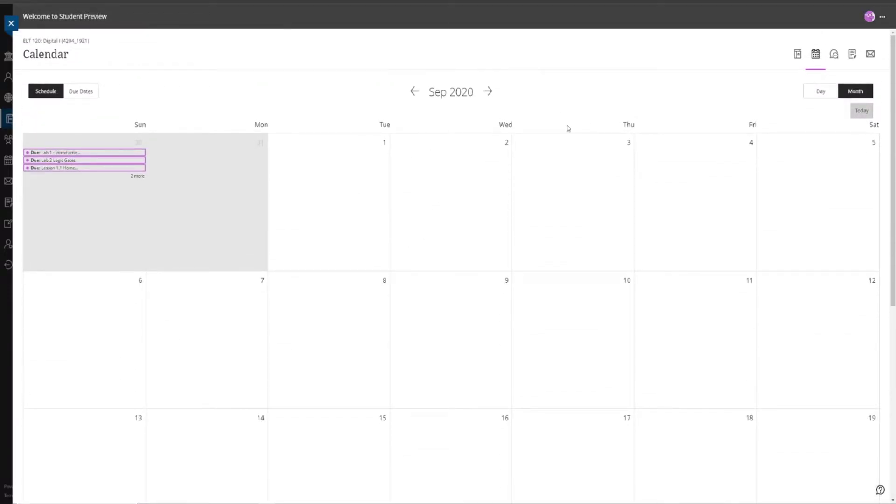
View the General Questions topic in the course discussions and close it
click(835, 56)
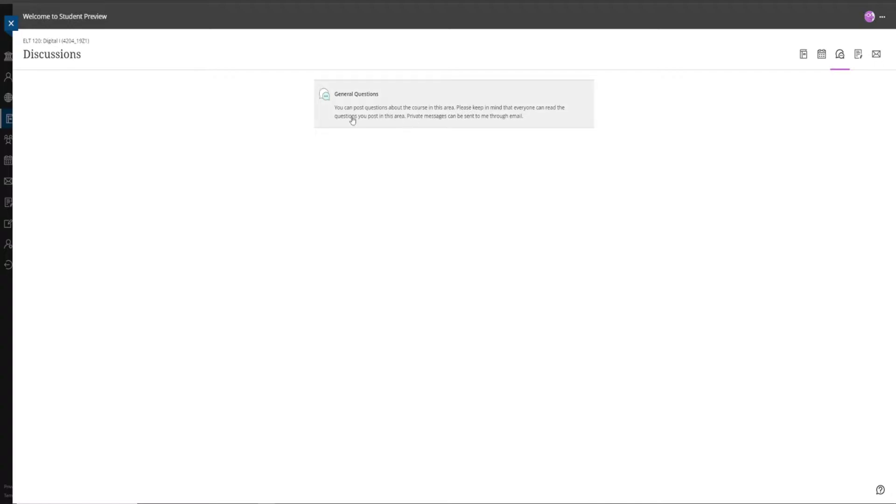
click(374, 107)
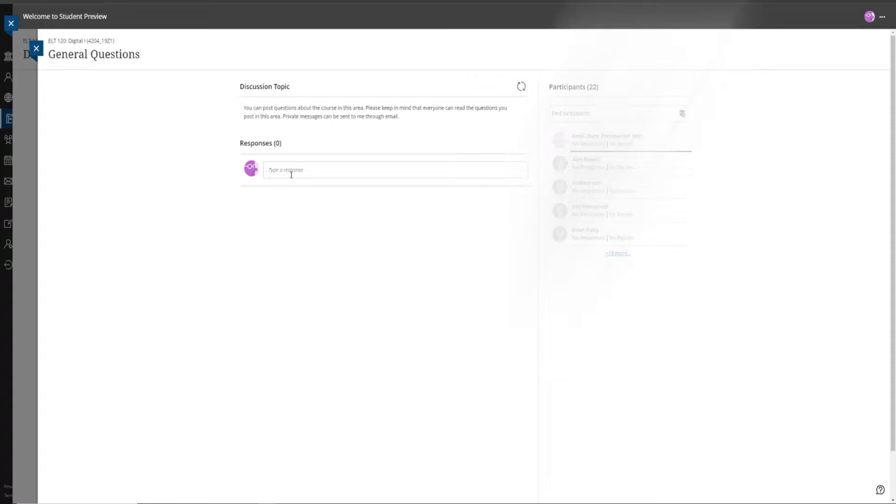
click(36, 48)
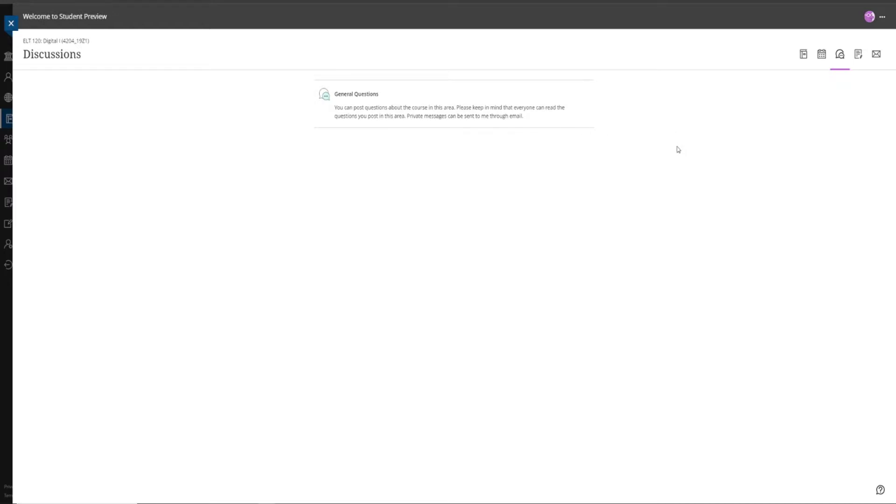
Review the student's course grades list and open the course messages
click(858, 56)
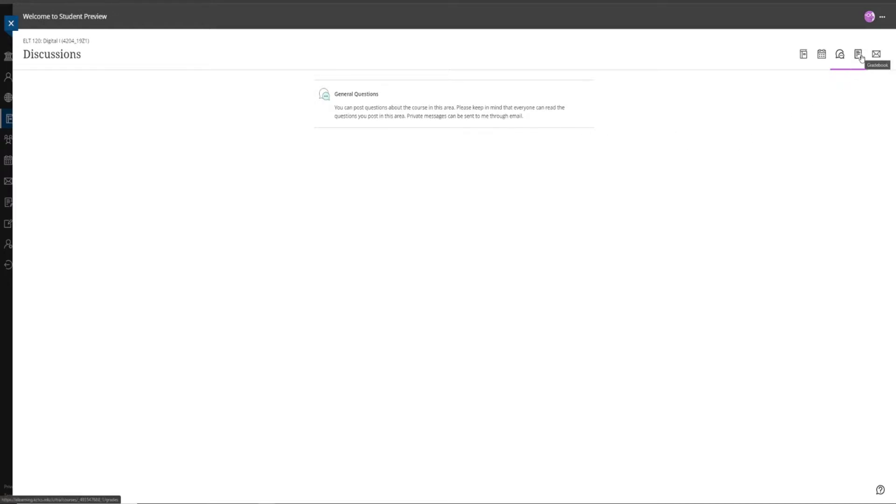
click(860, 55)
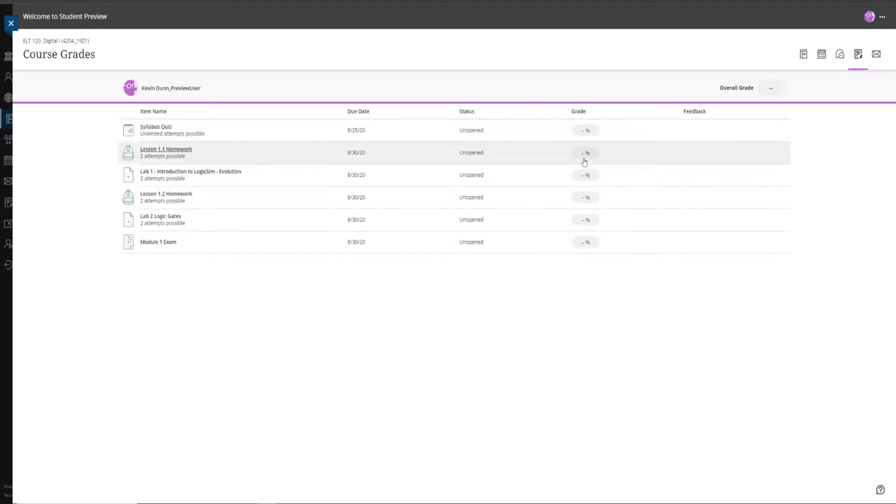
click(877, 55)
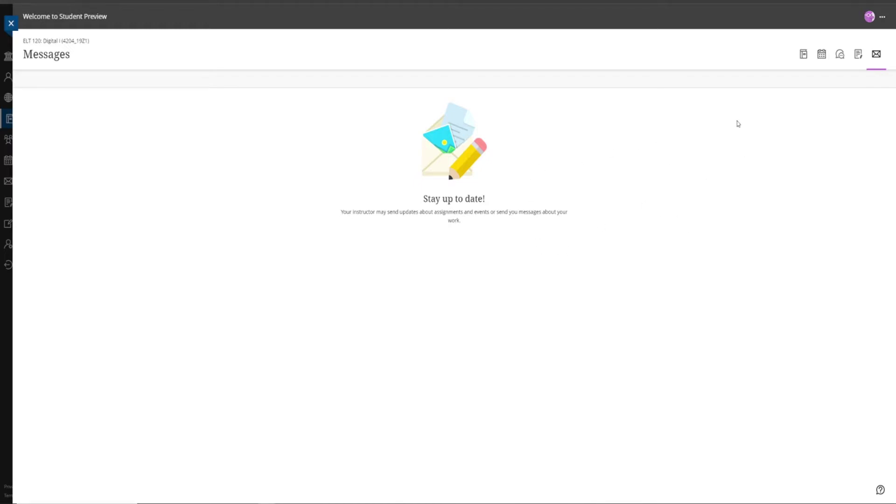
Return to the course content and look inside the How to Use Blackboard Learn Ultra module, collapsing it again
click(804, 63)
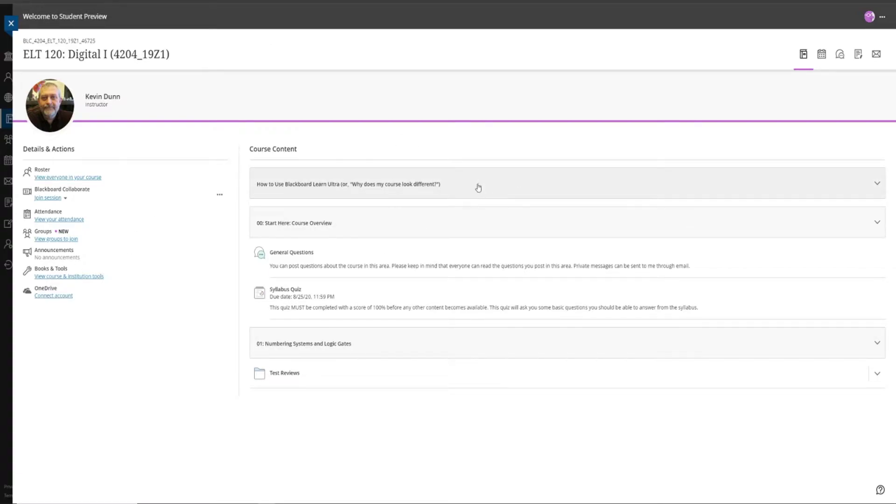
click(461, 189)
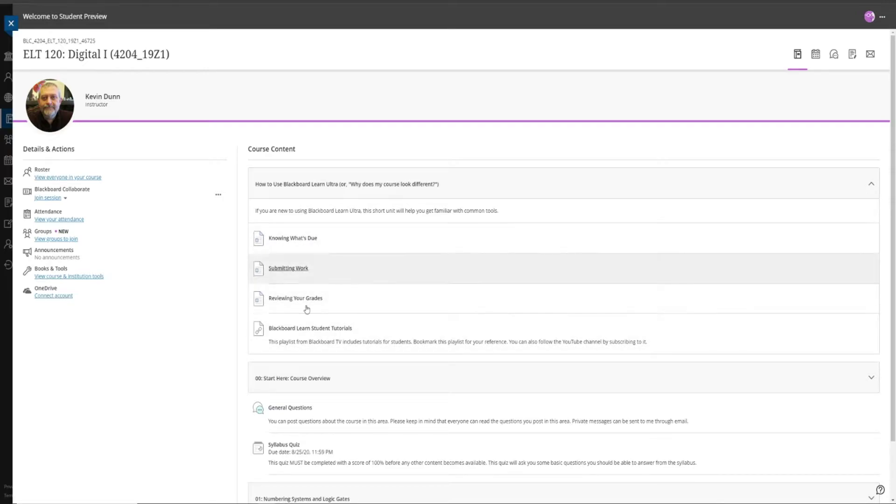
click(461, 187)
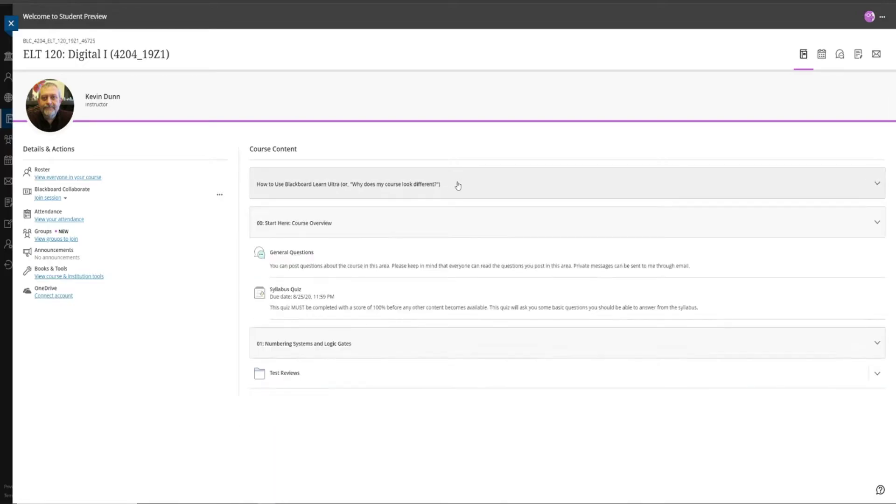
Expand the 00: Start Here: Course Overview module and read its Course Overview page from start to end
click(354, 226)
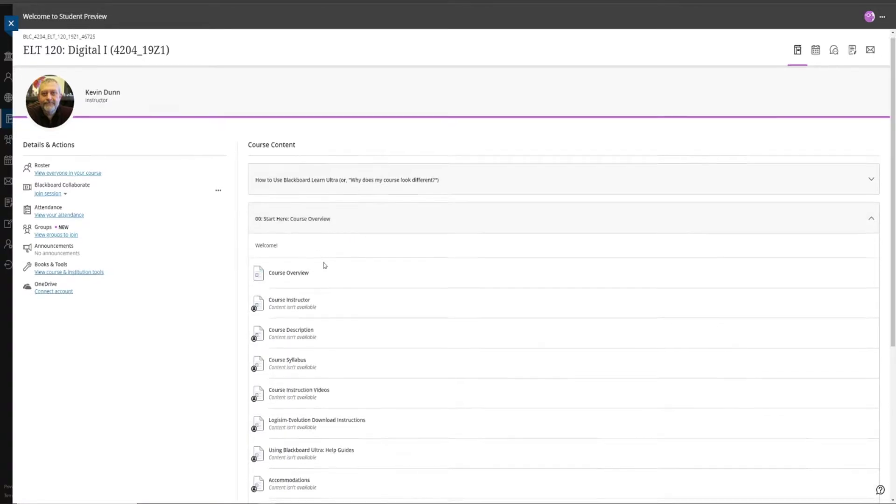
scroll(296, 164, down, 3)
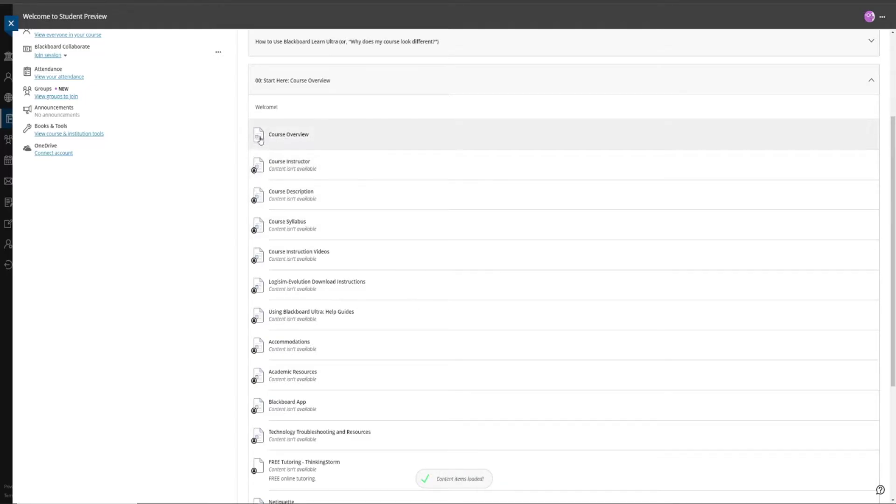
click(320, 140)
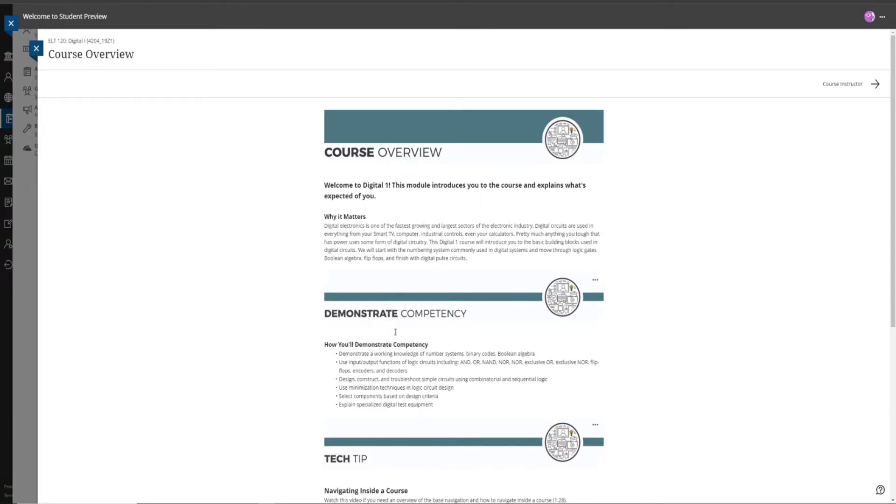
scroll(422, 341, down, 6)
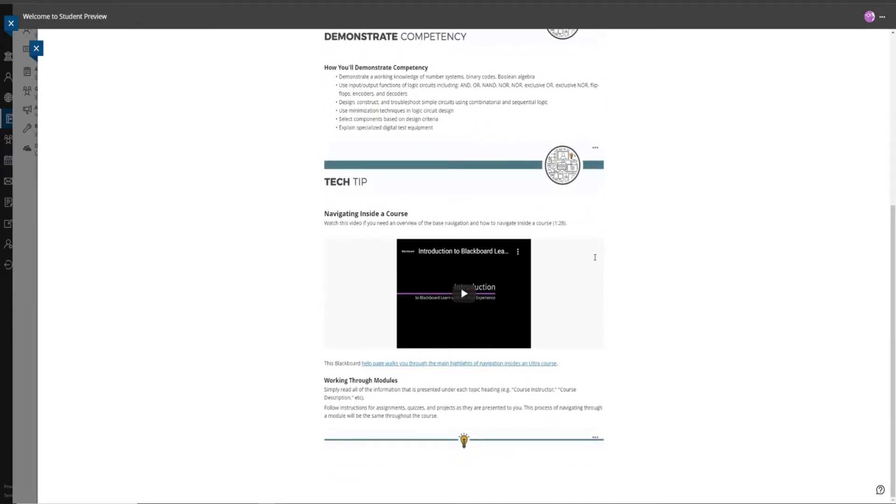
scroll(674, 379, up, 6)
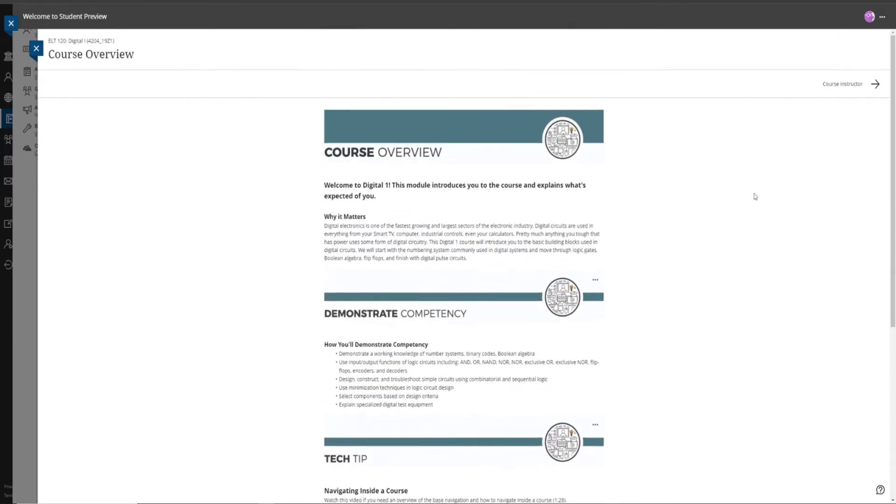
scroll(772, 294, down, 6)
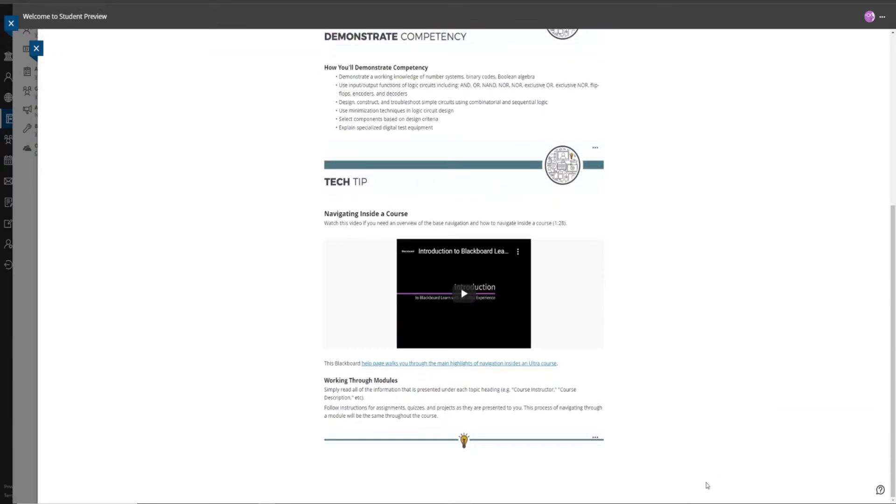
scroll(757, 444, up, 6)
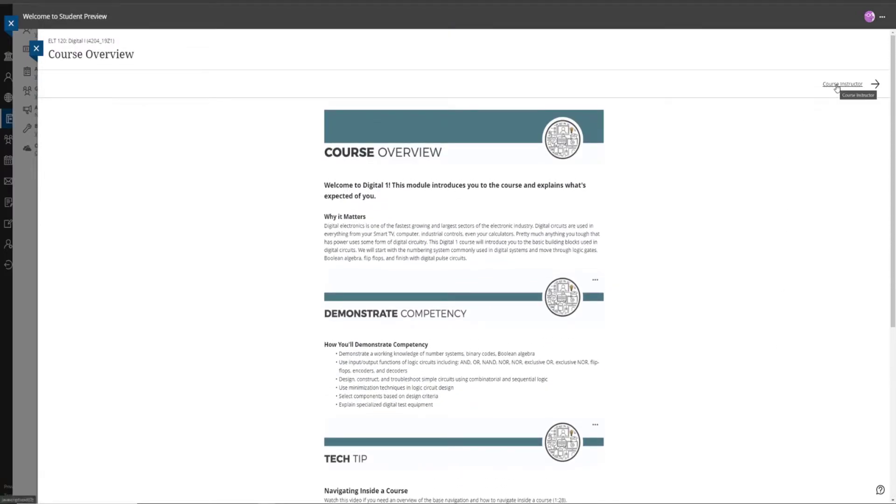
Continue through the Course Instructor and Course Description pages and return to the module's item list
click(875, 84)
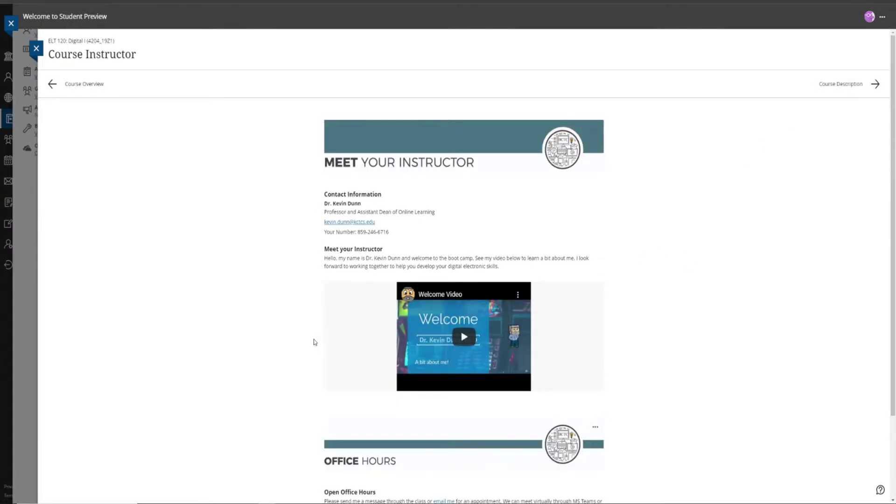
scroll(314, 342, down, 2)
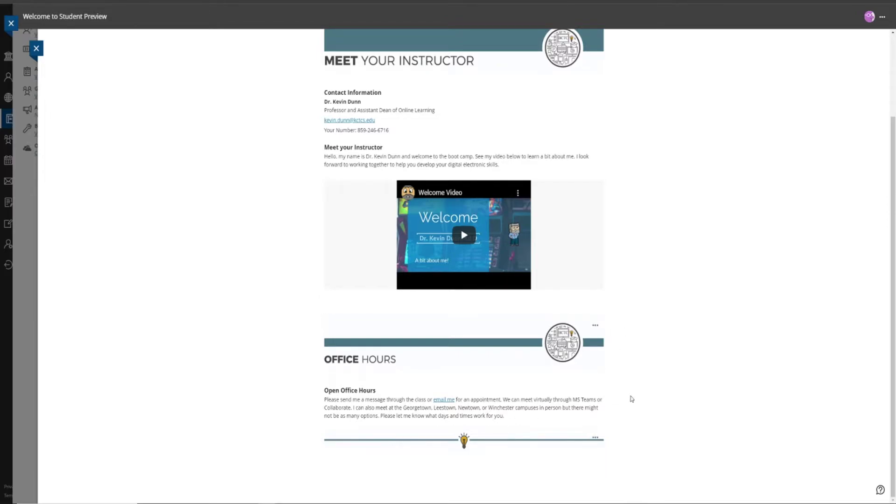
scroll(713, 372, up, 3)
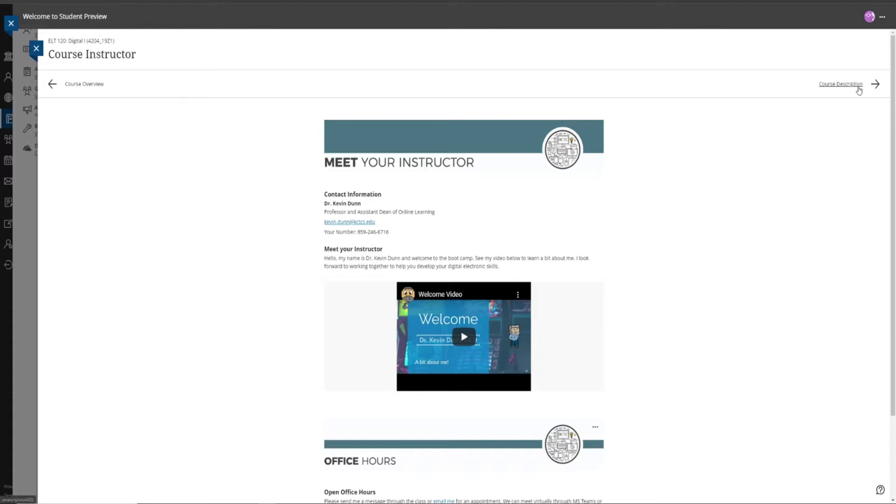
click(859, 88)
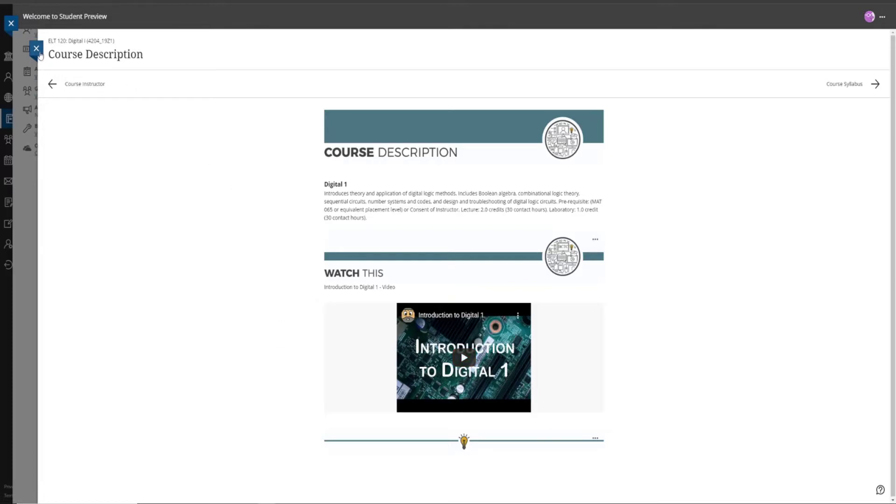
click(36, 49)
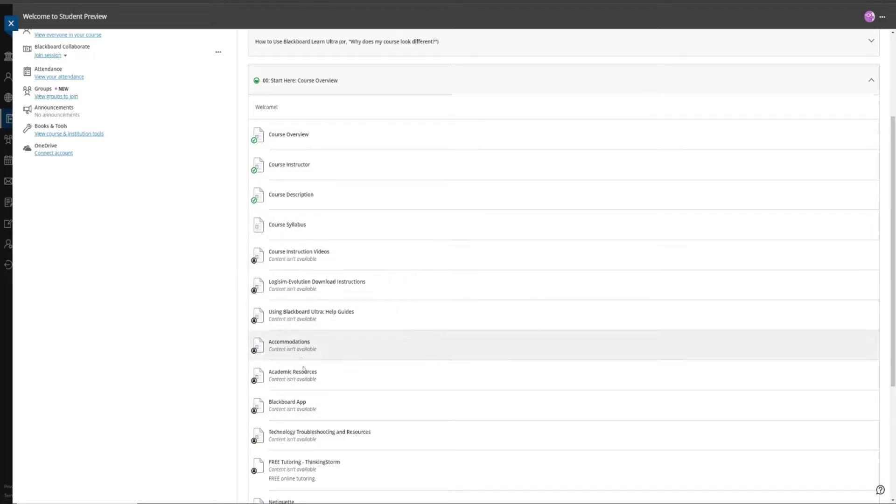
Review the remaining Start Here items down to General Questions and the Syllabus Quiz
scroll(280, 367, down, 4)
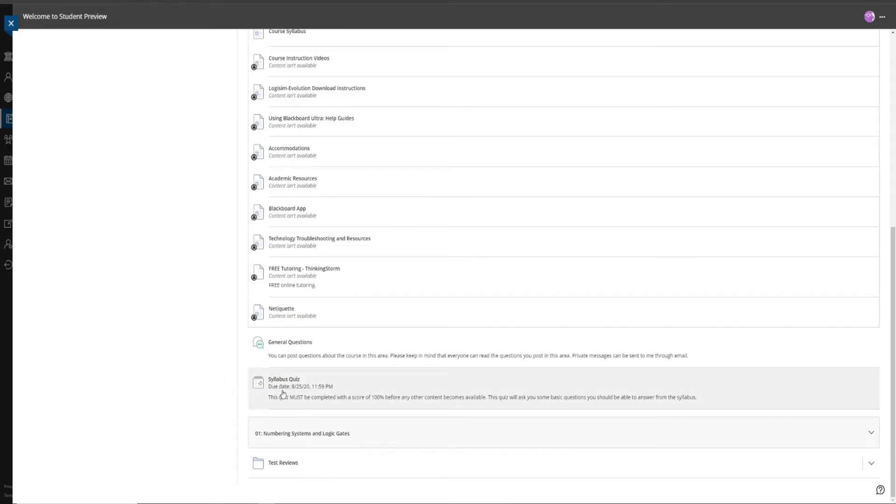
scroll(289, 136, up, 2)
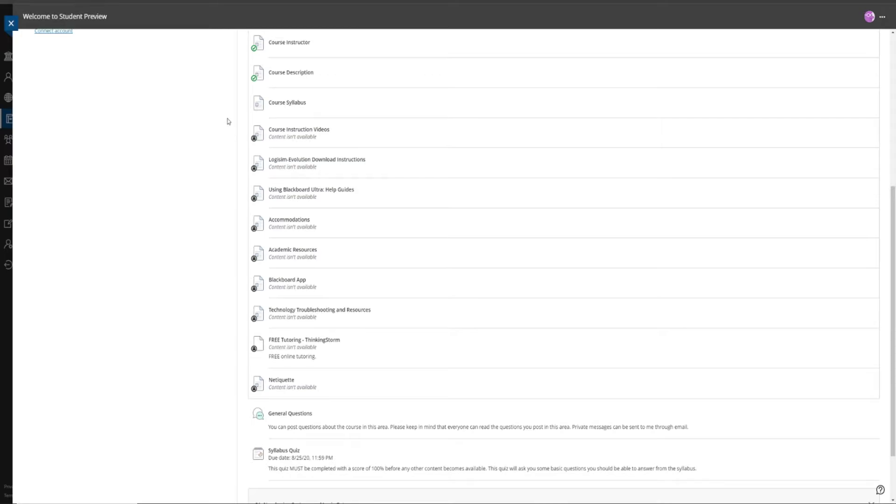
scroll(211, 317, down, 2)
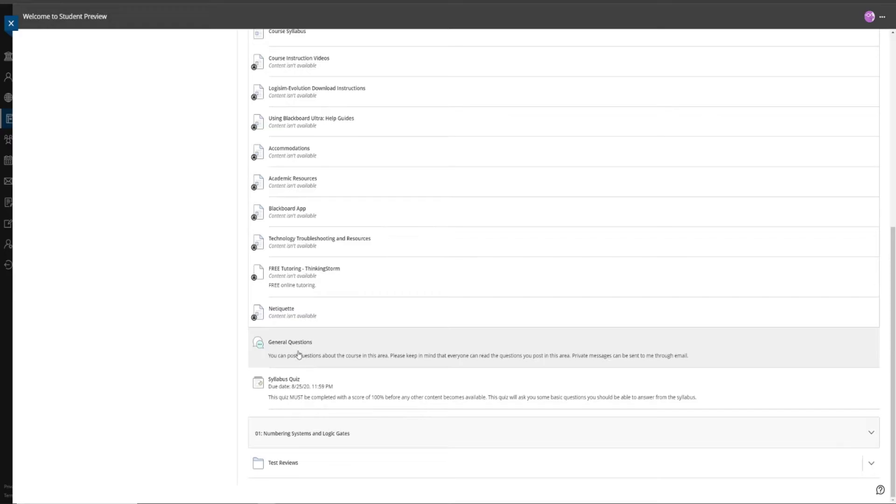
Collapse the 00: Start Here: Course Overview module, view the General Questions discussion and return to the course content
scroll(195, 284, up, 6)
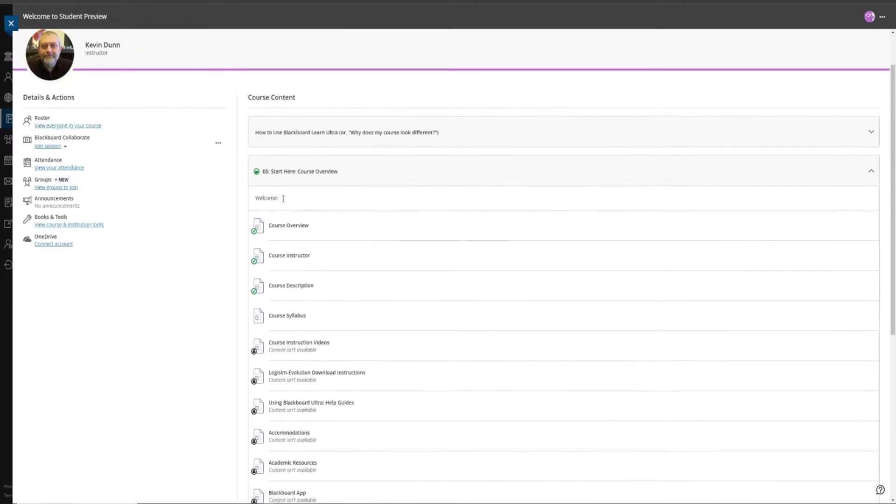
click(374, 180)
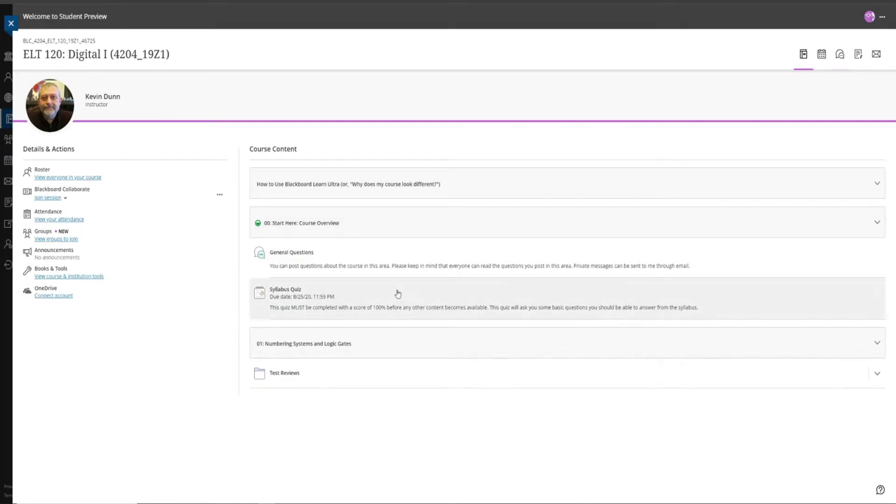
click(334, 273)
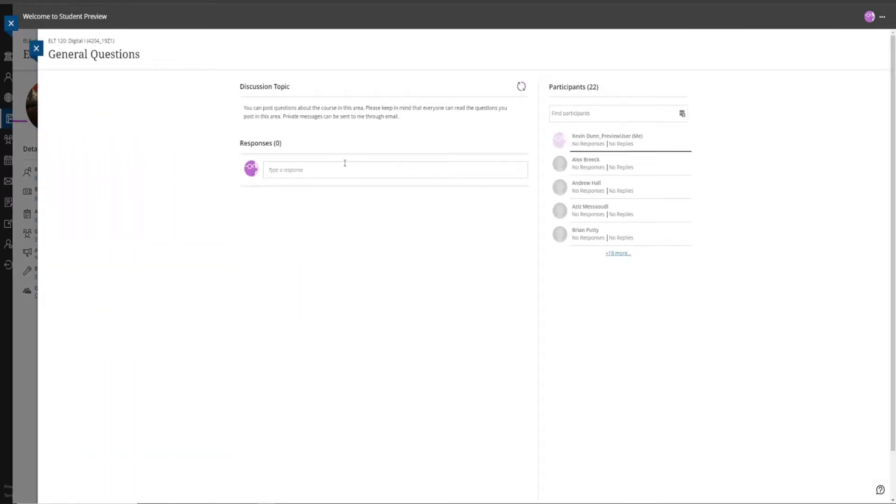
click(36, 48)
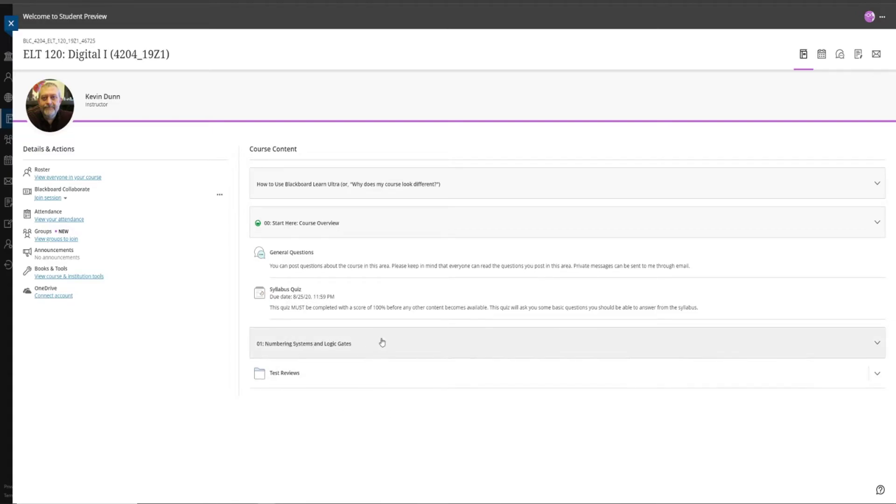
Expand module 01: Numbering Systems and Logic Gates and its Lesson 1.1 folder, and review the lesson's items
scroll(198, 344, down, 1)
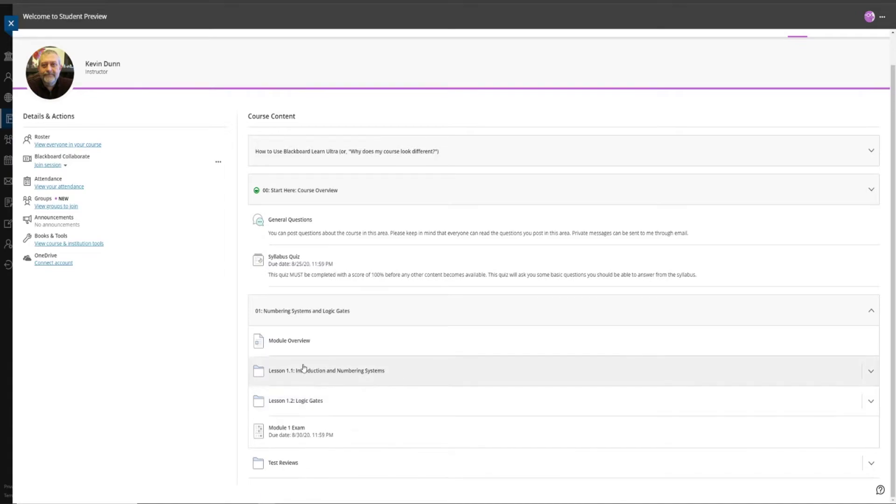
click(414, 377)
scroll(414, 377, down, 2)
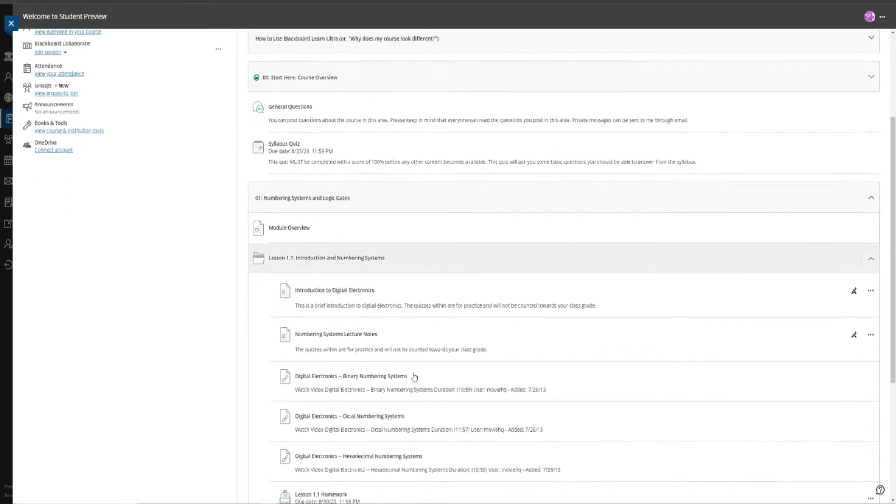
scroll(401, 364, down, 1)
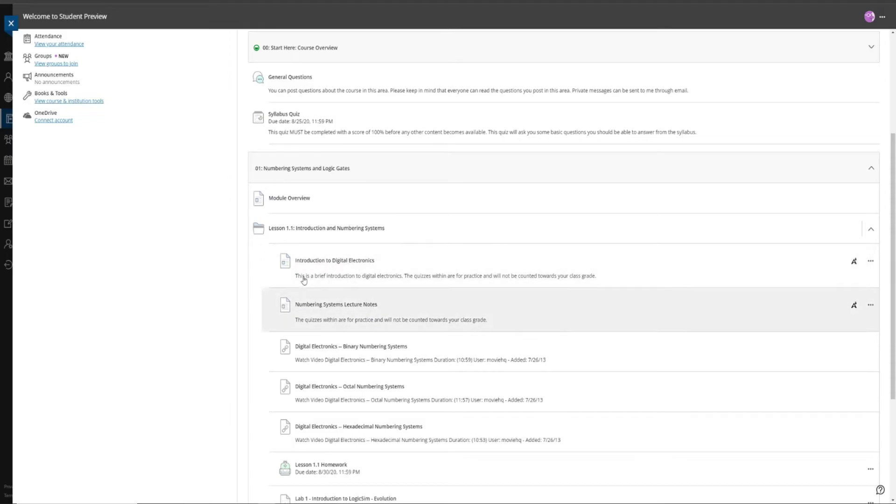
scroll(280, 289, down, 2)
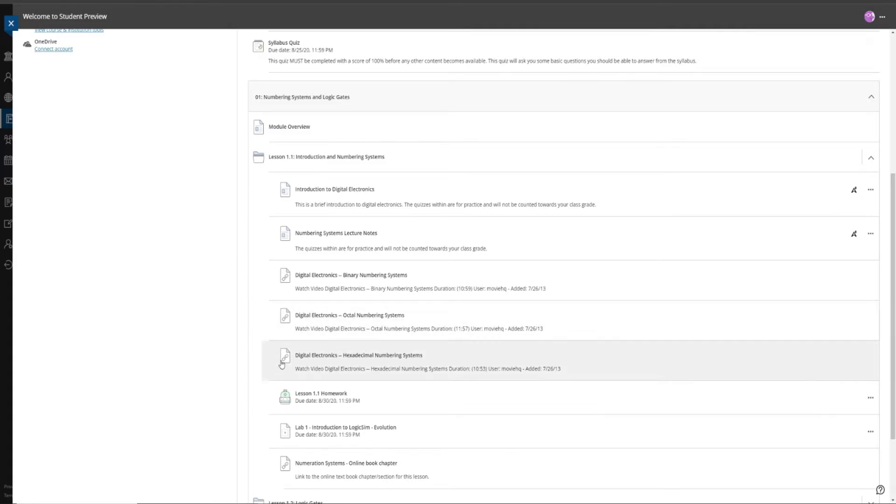
scroll(237, 362, down, 2)
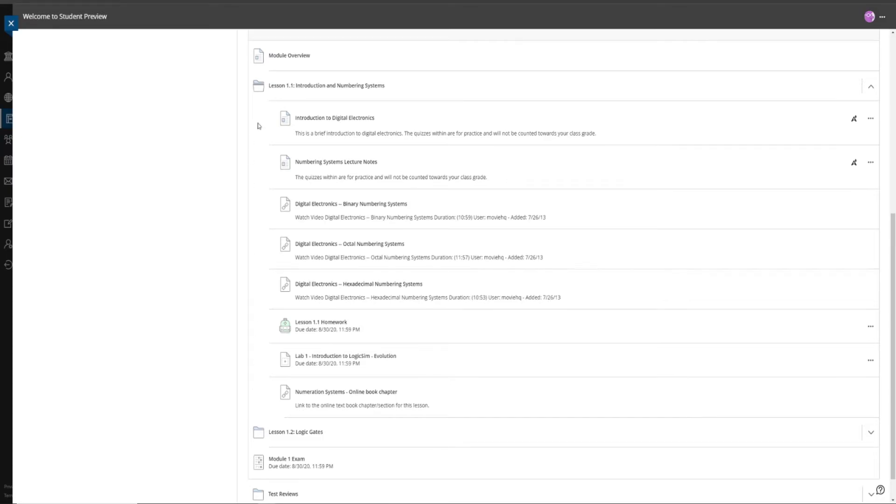
Open the Introduction to Digital Electronics lecture and page through it to page 12
click(331, 130)
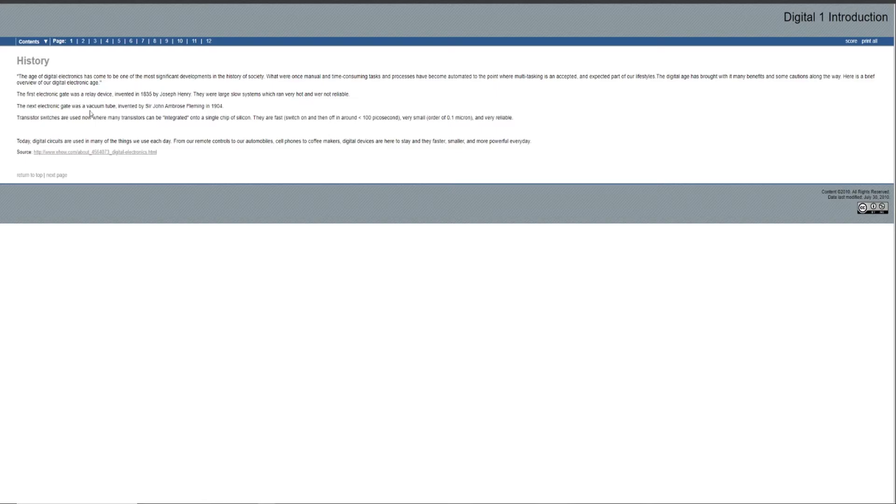
click(83, 41)
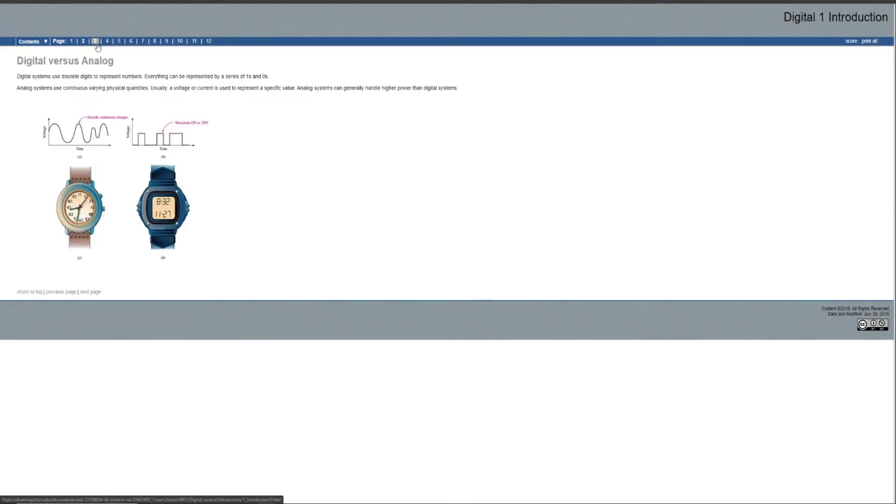
click(107, 41)
click(119, 42)
click(131, 41)
click(143, 41)
click(155, 42)
click(167, 41)
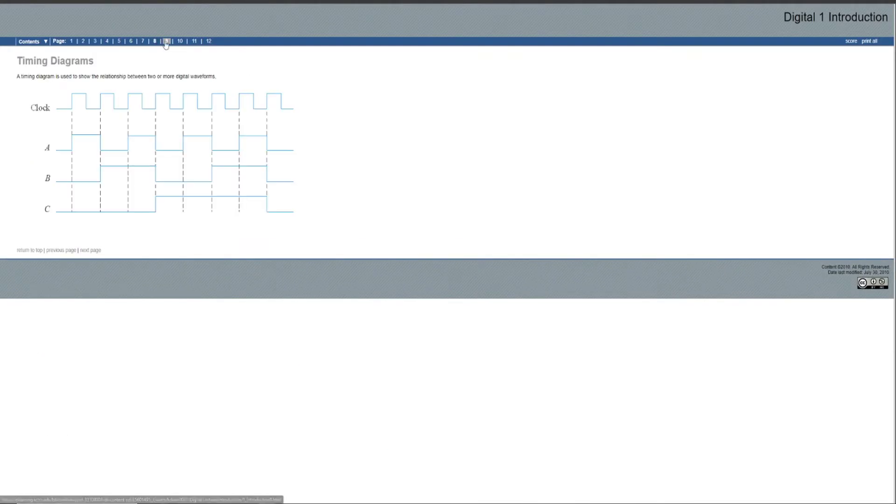
click(181, 42)
click(209, 41)
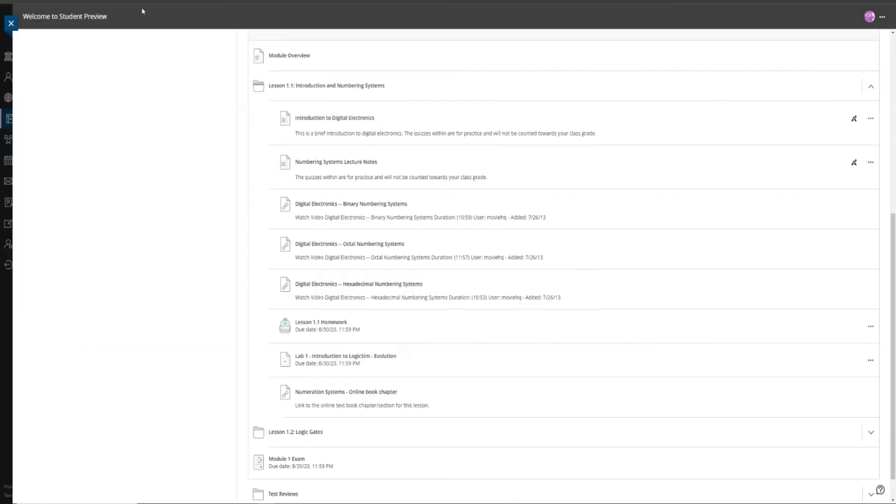
Open the Numbering Systems Lecture Notes, look at page 5 and return to the Lesson 1.1 items
click(338, 163)
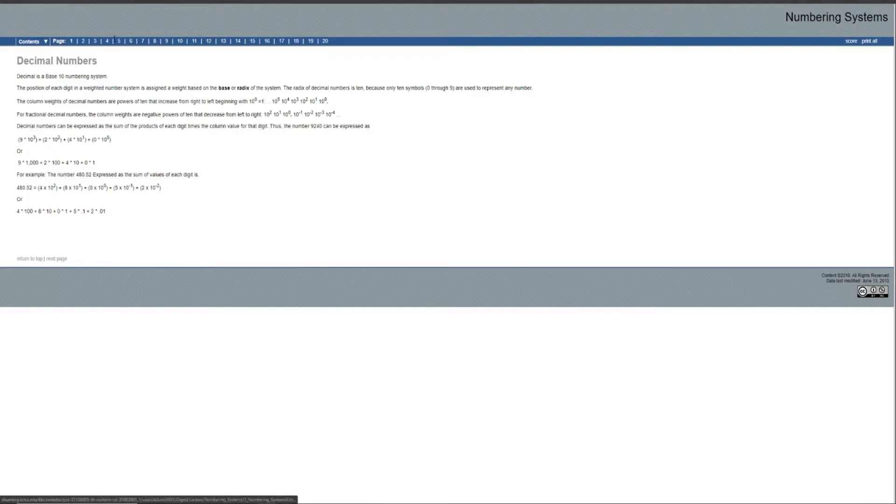
click(119, 41)
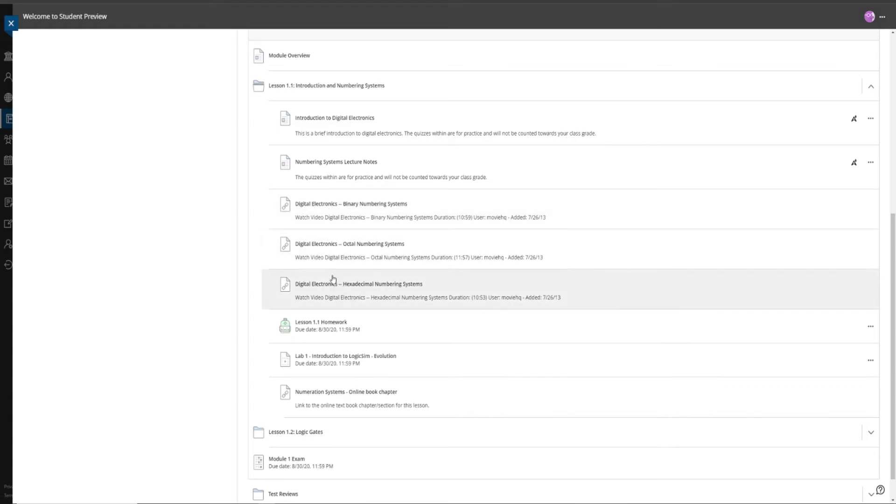
scroll(202, 314, down, 1)
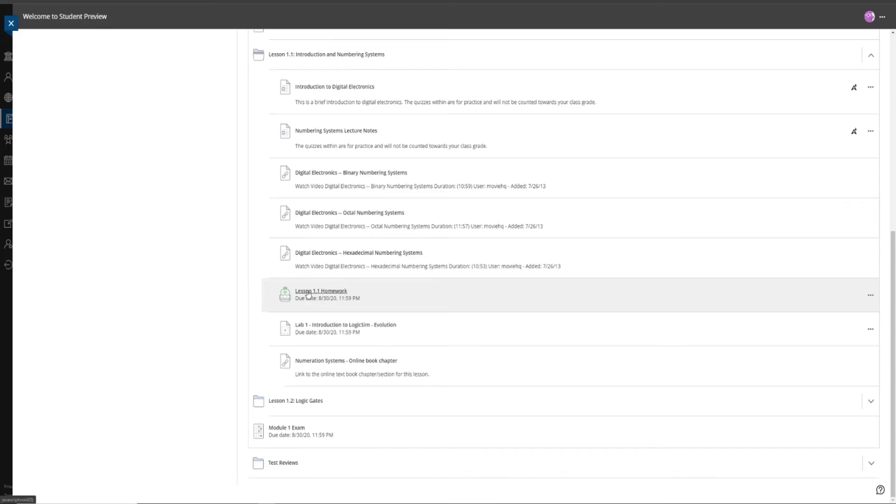
View the Lesson 1.1 Homework assessment and download the original Digital 1 Unit 1 Homework 1.doc file
click(309, 292)
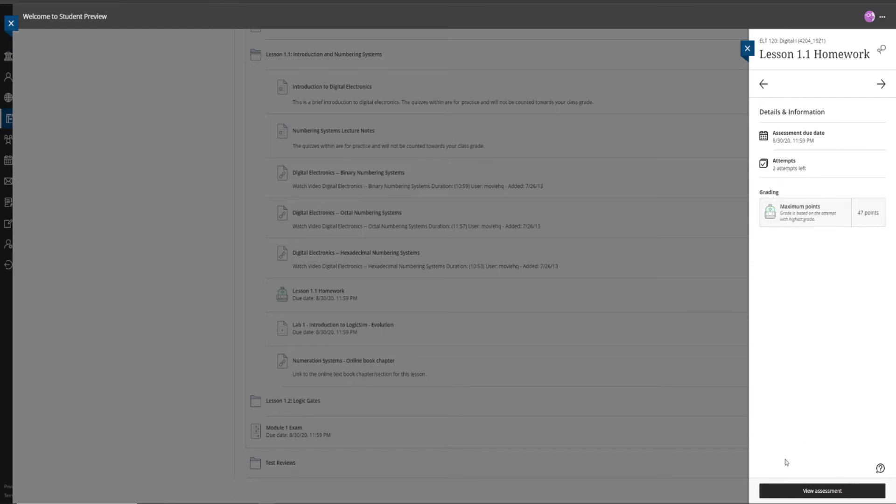
click(806, 493)
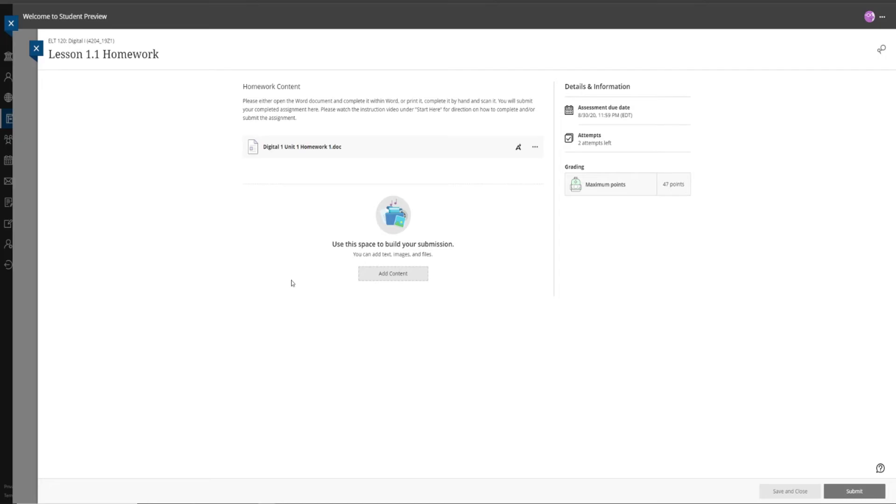
click(535, 148)
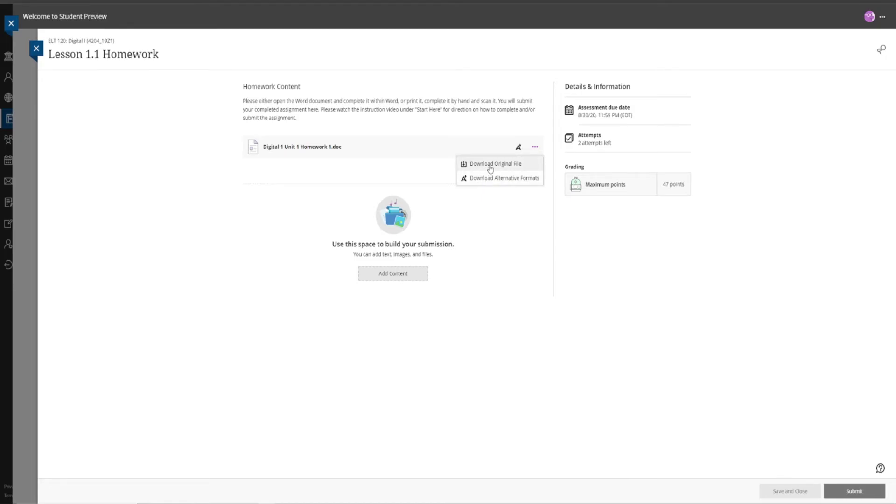
click(489, 166)
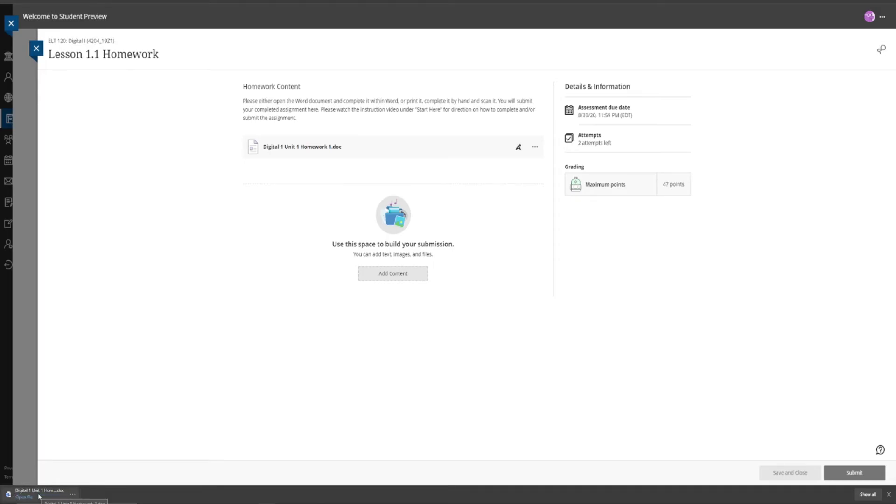
Open the downloaded homework in Word and check the answer blanks for the decimal conversion problems
click(39, 496)
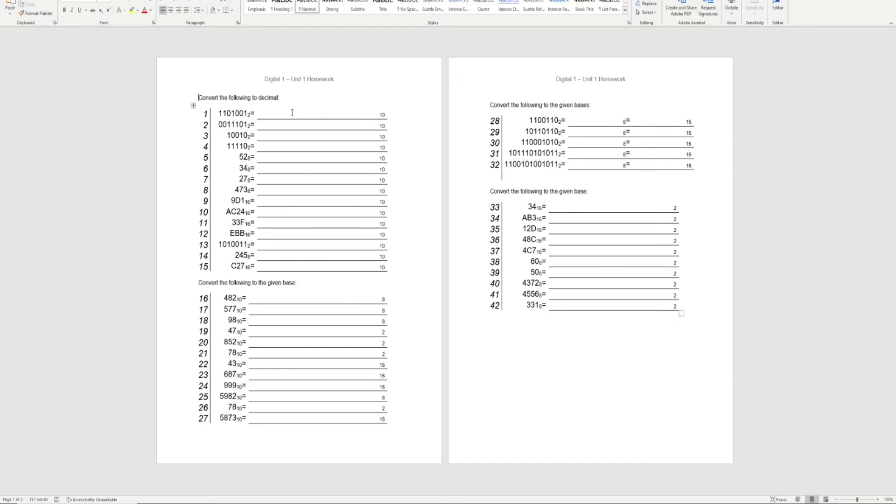
click(289, 116)
click(300, 213)
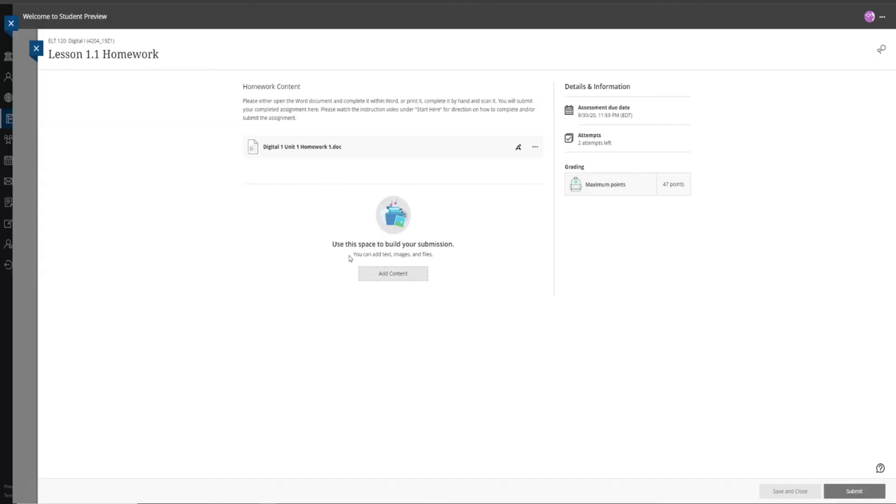
Add content to the homework submission and attach the local file Digital 1 Unit 1 Homework 1.doc, keeping its display name
click(389, 274)
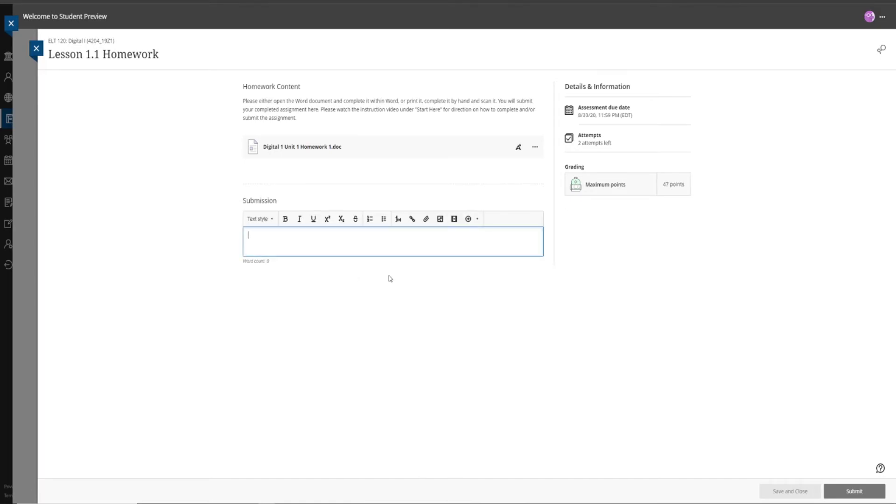
click(426, 219)
scroll(331, 301, down, 3)
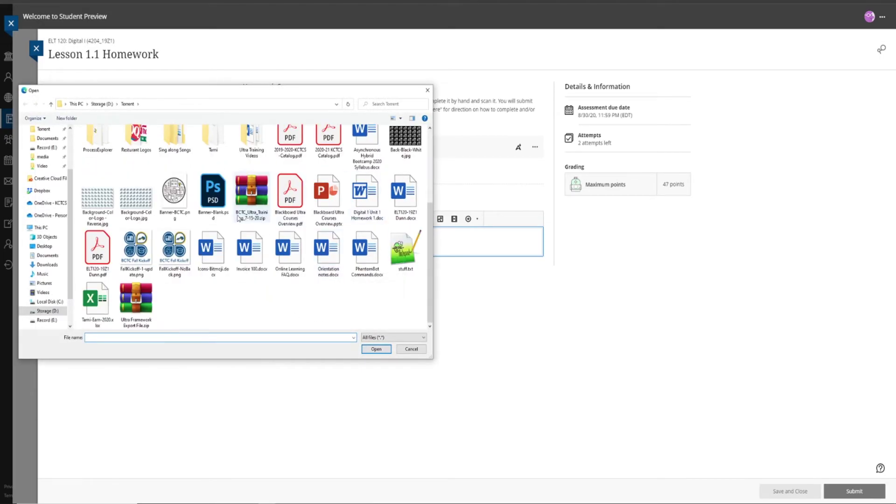
click(369, 201)
click(376, 349)
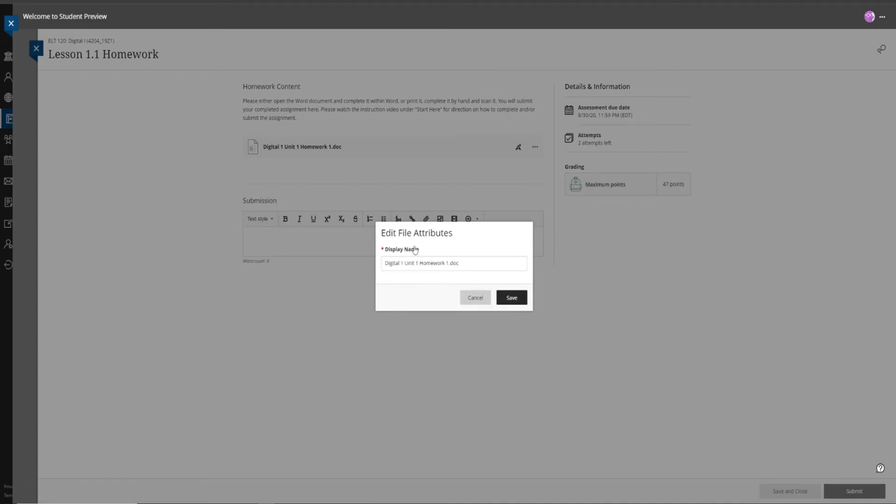
click(512, 298)
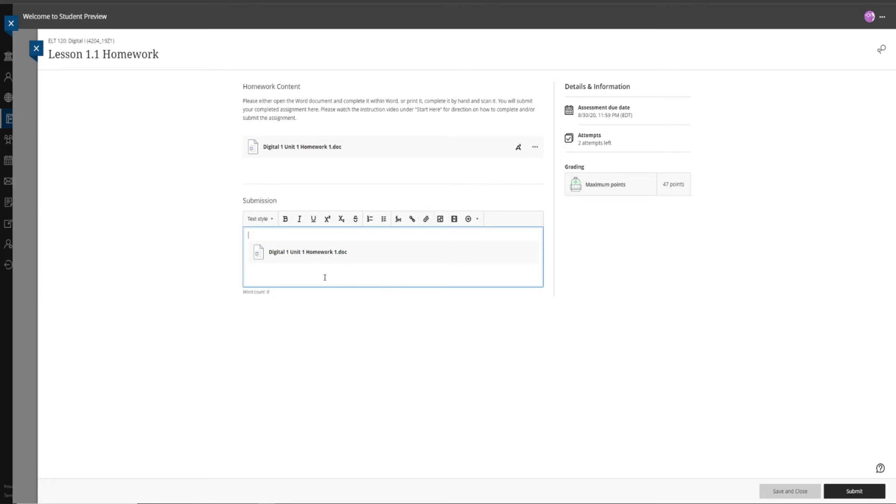
Submit the Lesson 1.1 Homework, reopen the assessment to check it, and return to the lesson items
click(853, 491)
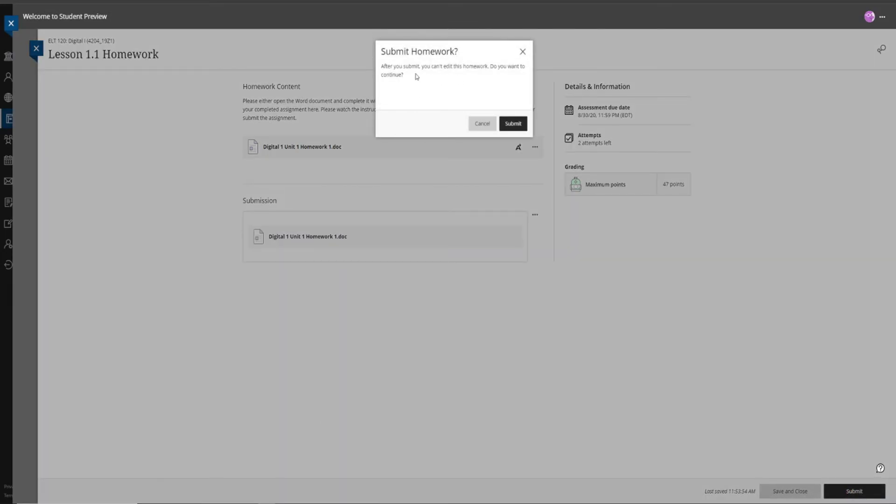
click(513, 124)
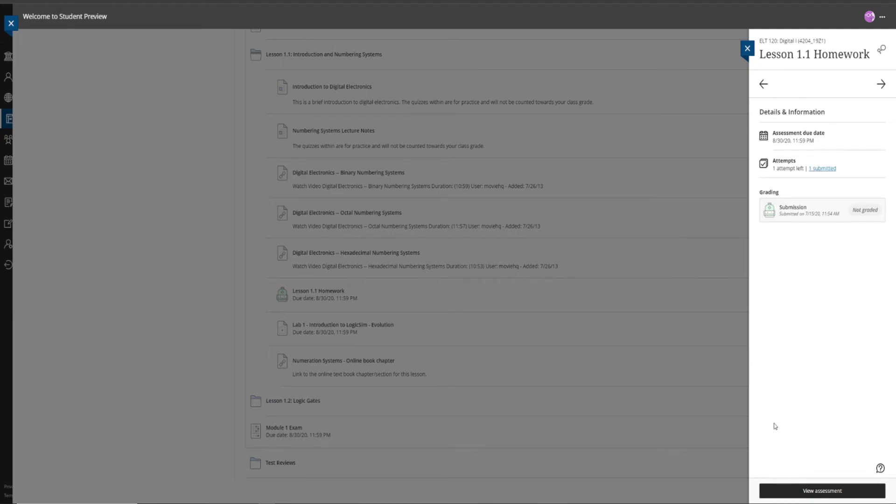
click(805, 493)
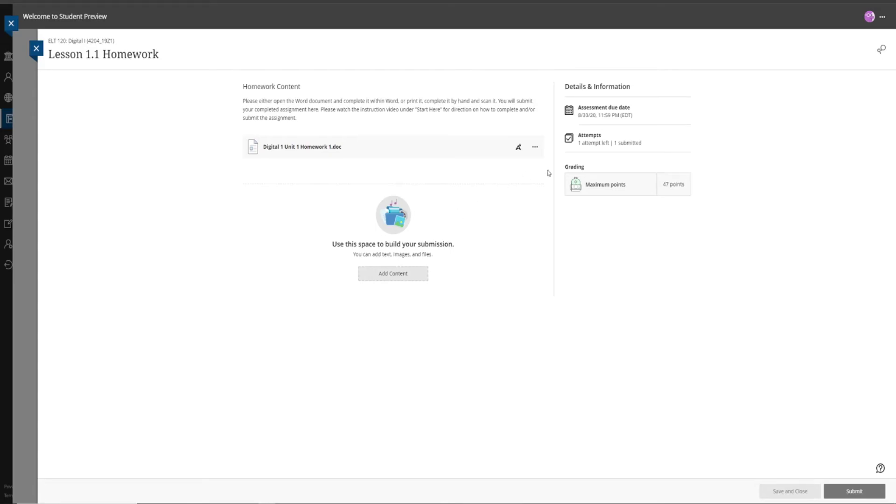
click(36, 49)
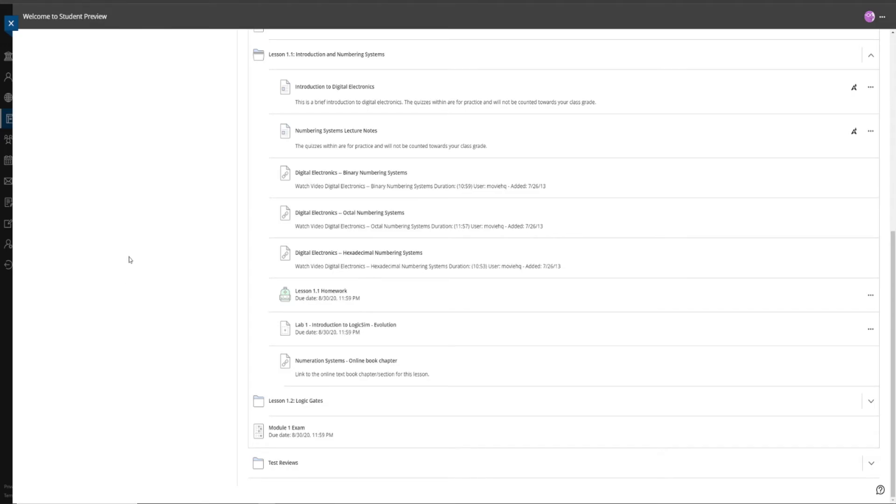
View the Lab 1 - Introduction to LogicSim - Evolution assessment and look at its attached document's options
click(321, 327)
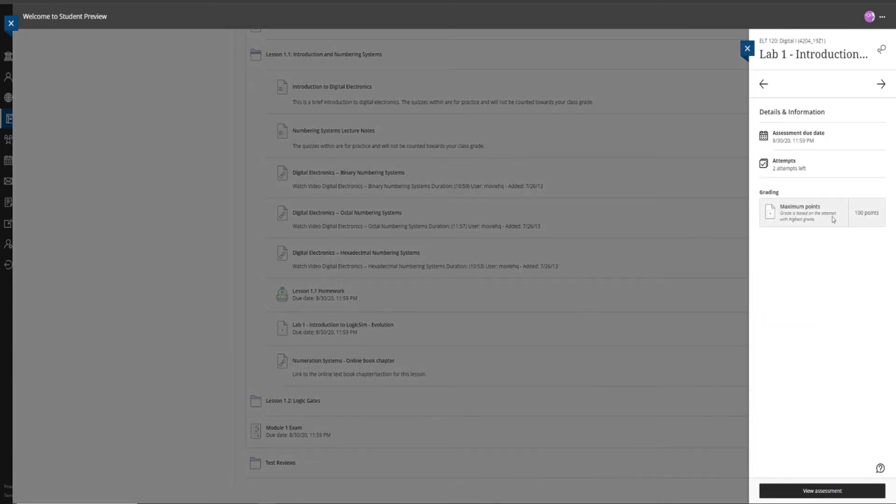
click(817, 491)
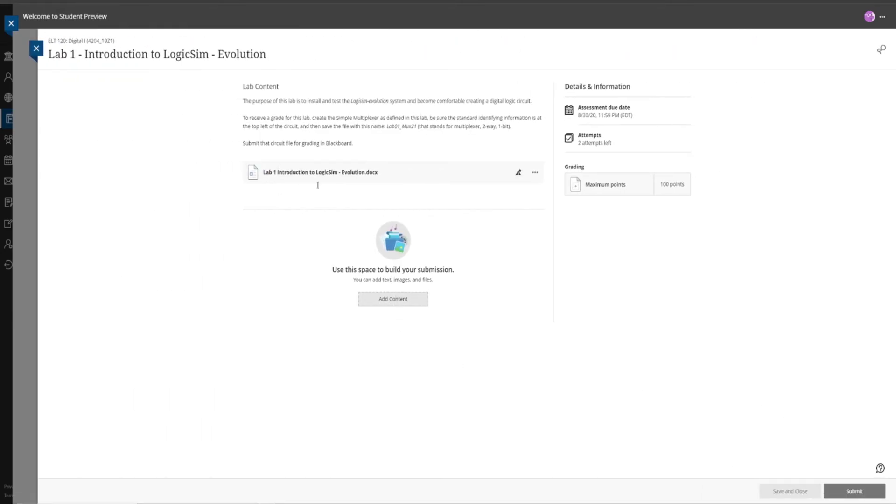
click(535, 180)
click(237, 255)
Start a submission for Lab 1 and attach the local file 2020-21 KCTCS Catalog.pdf, keeping its display name
click(373, 301)
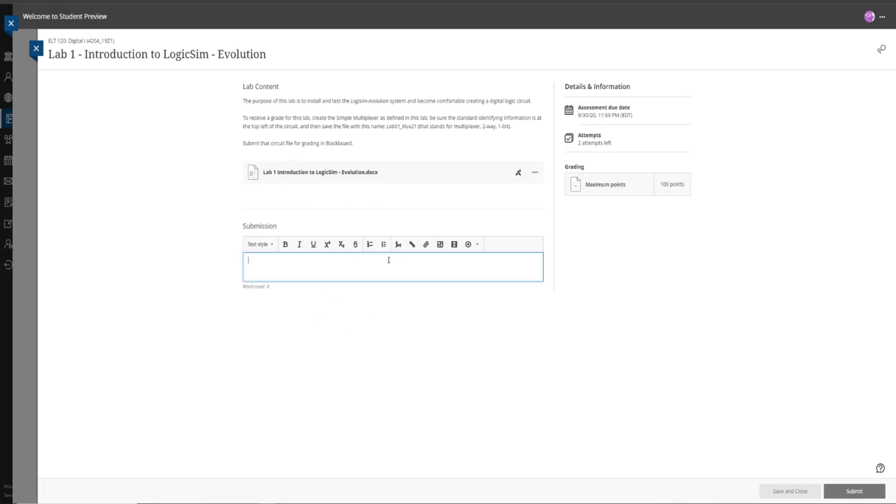
click(425, 244)
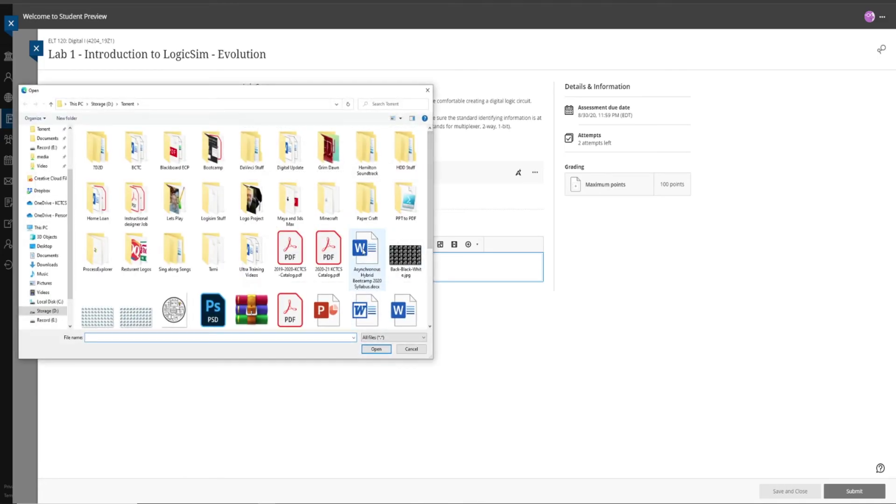
double_click(328, 252)
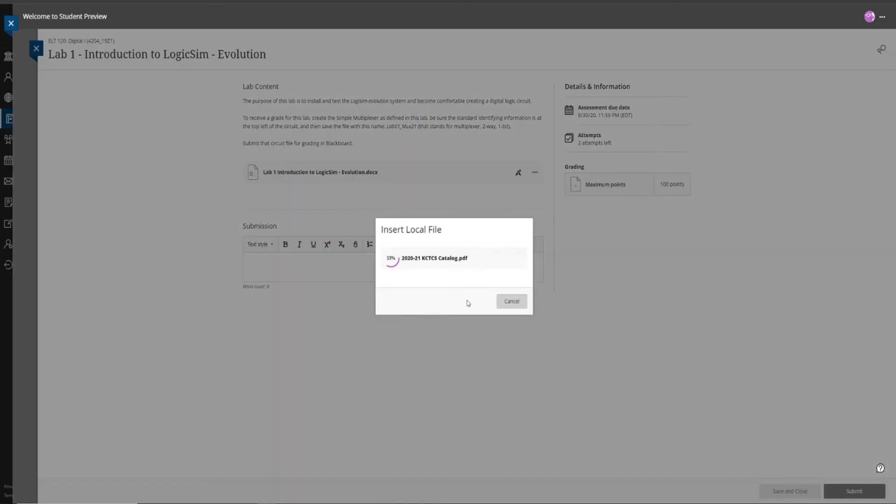
click(512, 302)
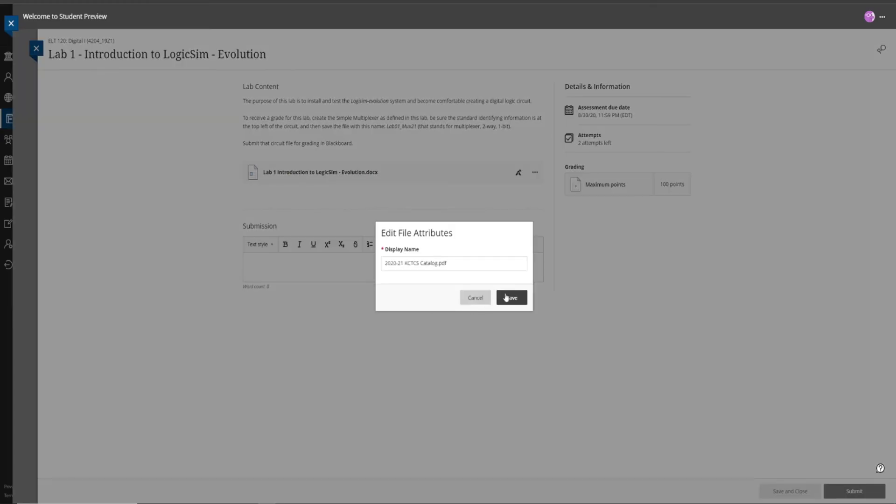
click(510, 297)
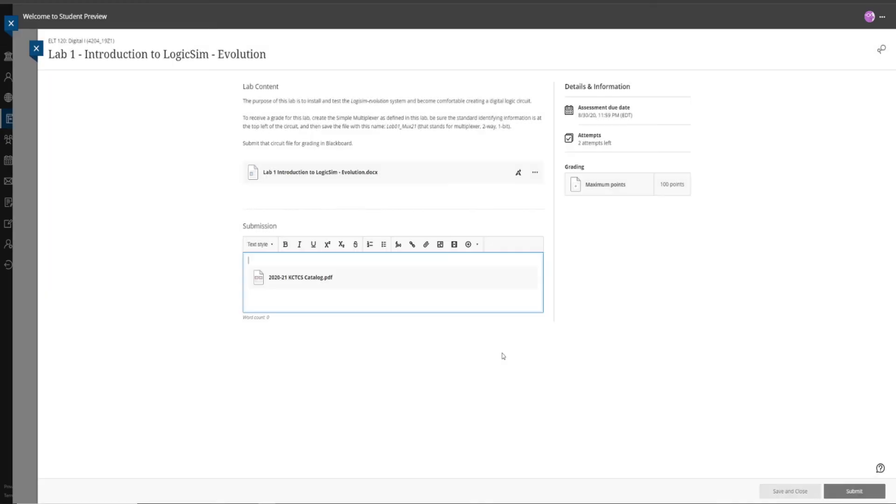
Attach the local file Orientation notes.docx to the same lab submission, keeping its display name
click(427, 247)
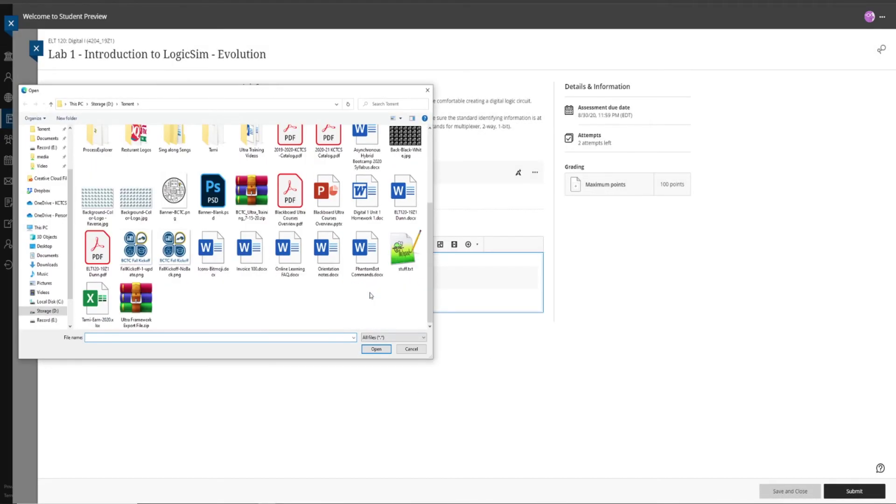
double_click(329, 252)
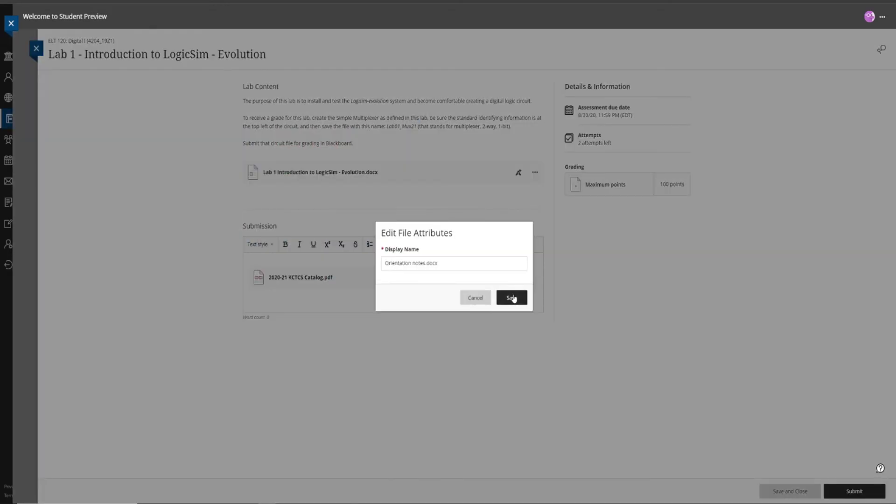
click(512, 298)
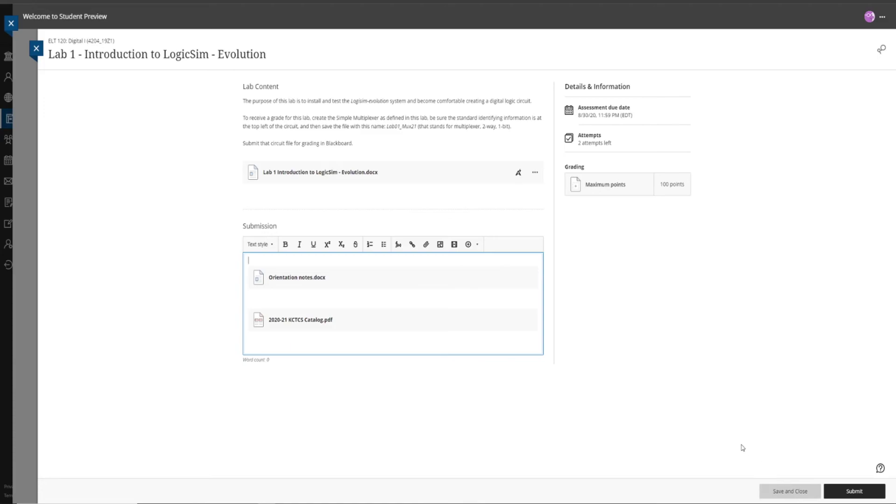
Submit the Lab 1 attempt and close its details to return to the lesson items
click(861, 492)
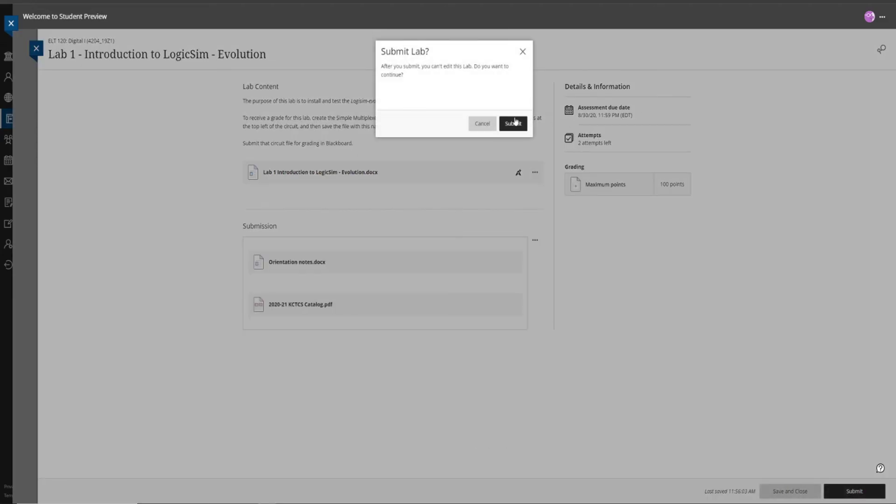
click(515, 121)
click(509, 124)
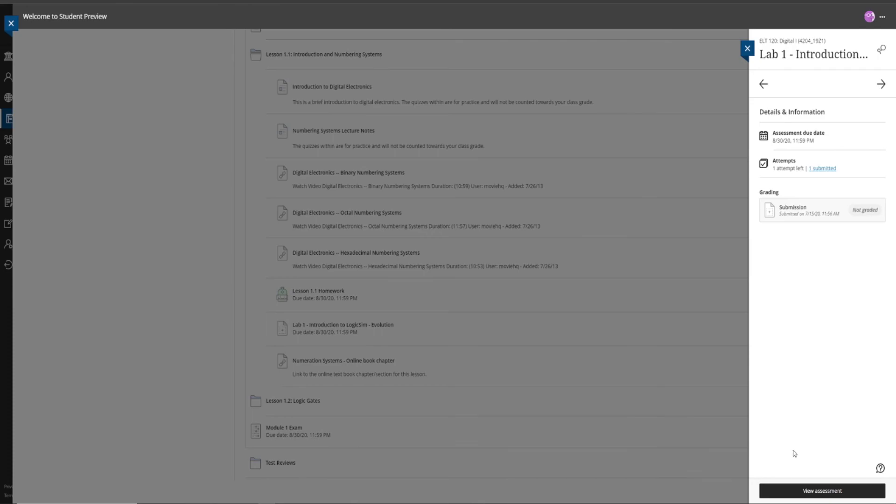
click(202, 284)
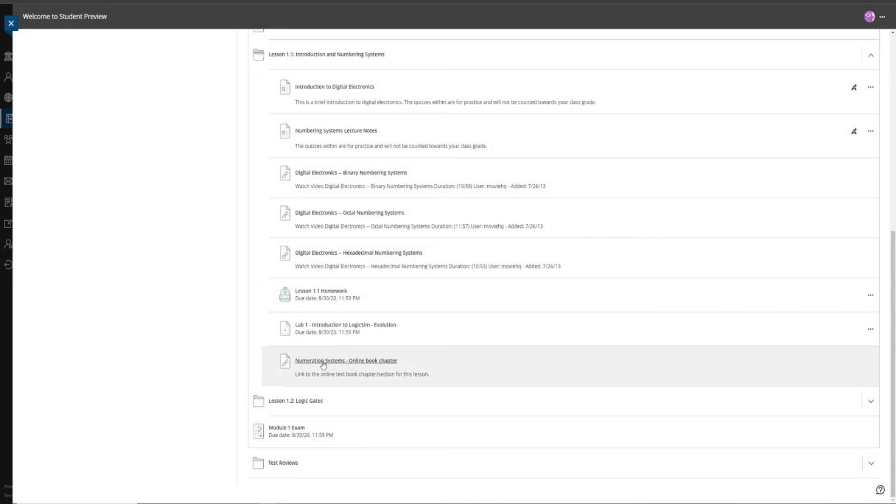
Collapse Lesson 1.1, look through the items in Lesson 1.2: Logic Gates, and collapse that lesson too
scroll(266, 192, up, 2)
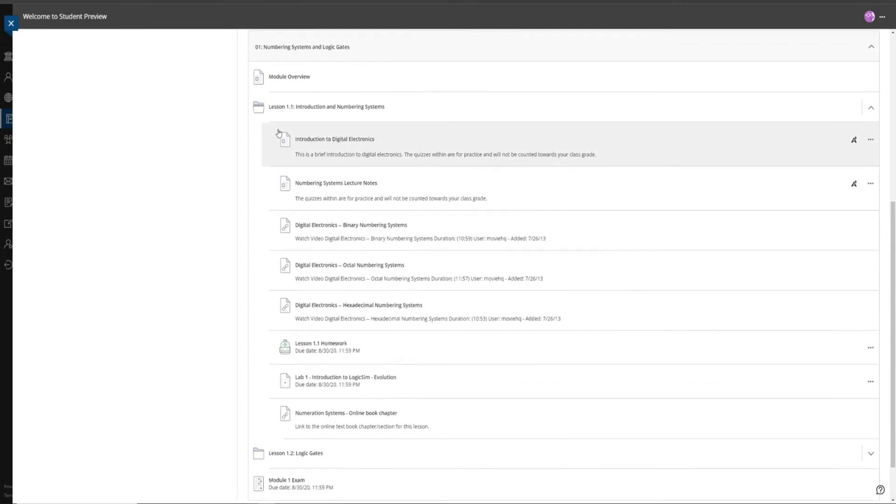
click(456, 133)
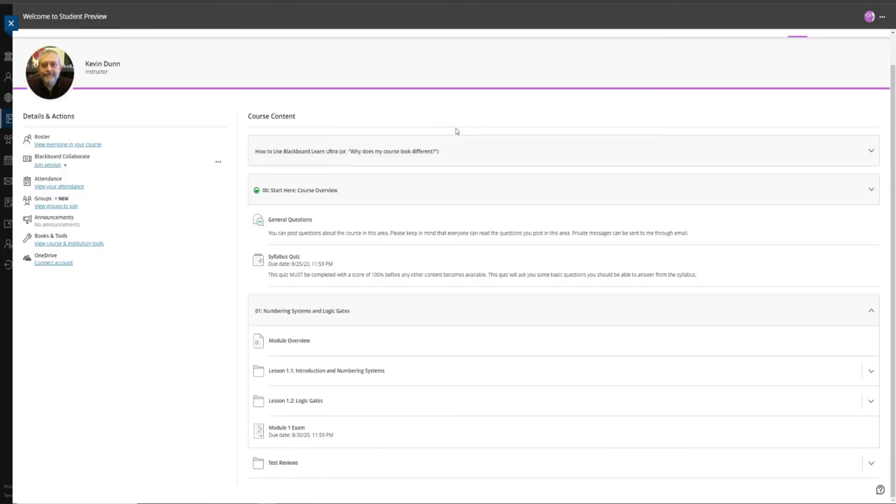
click(380, 401)
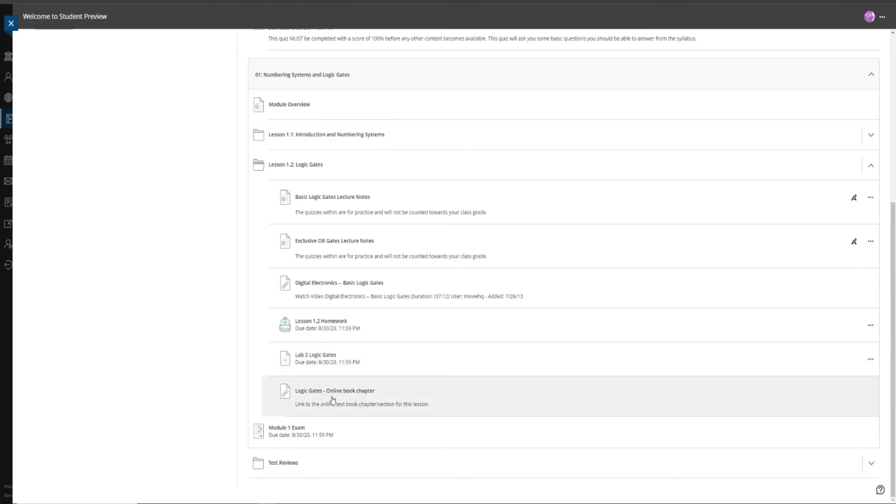
click(368, 166)
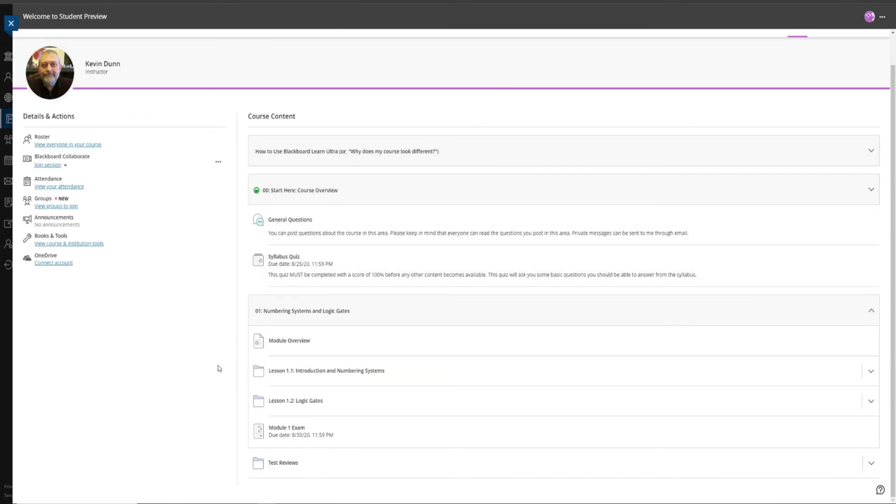
View the Module 1 Exam details without starting it, and look through the files in the Test Reviews folder
click(352, 431)
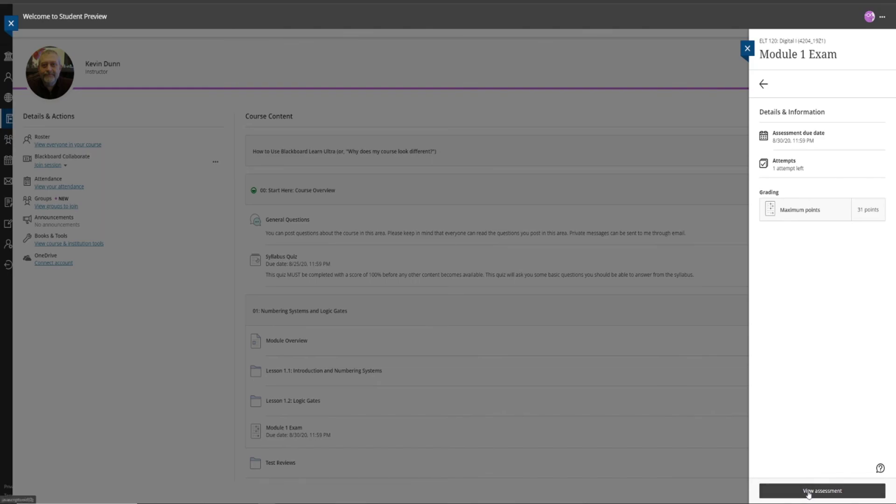
click(747, 49)
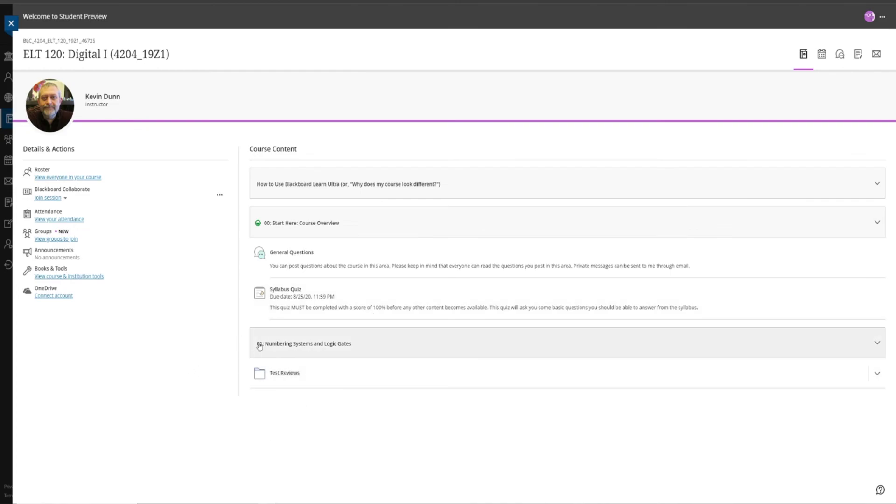
click(287, 379)
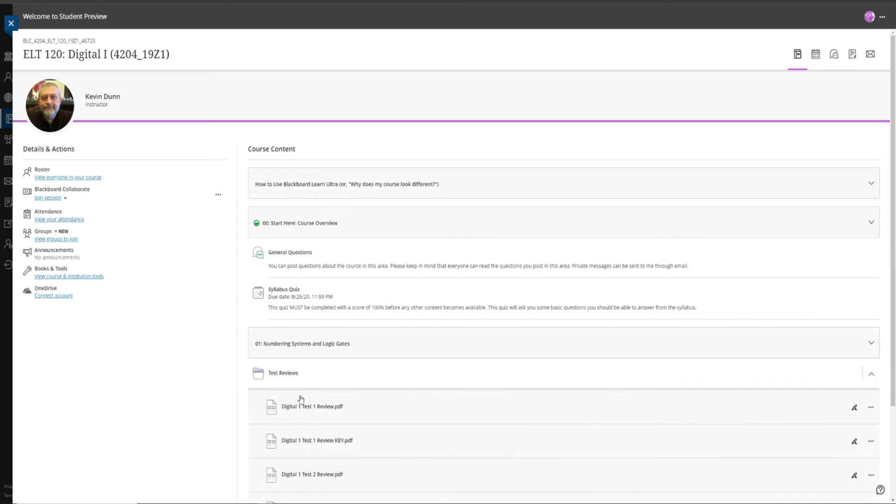
scroll(363, 449, down, 3)
scroll(365, 447, down, 1)
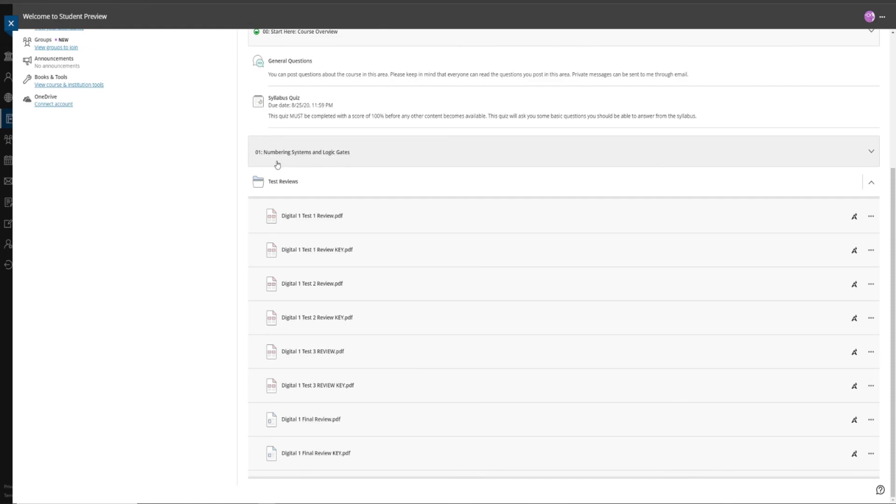
Expand the Numbering Systems and Logic Gates module to compare it with the test reviews, and collapse both
click(365, 153)
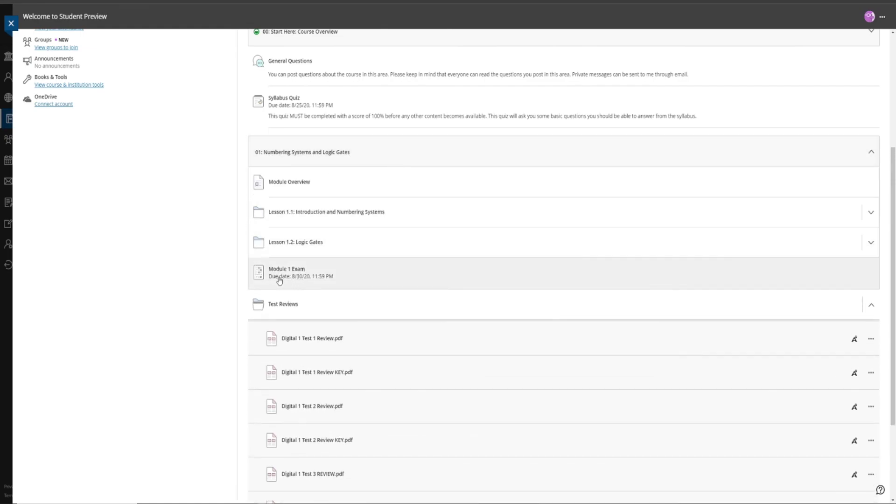
scroll(264, 397, down, 1)
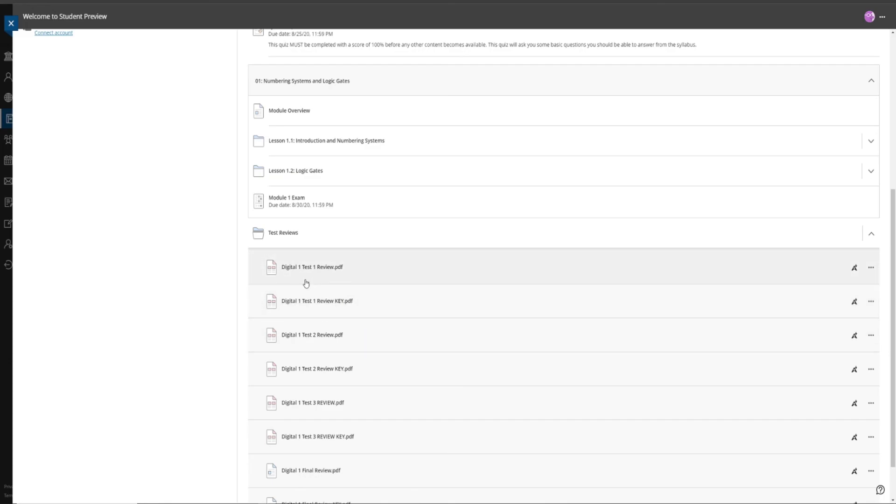
click(304, 233)
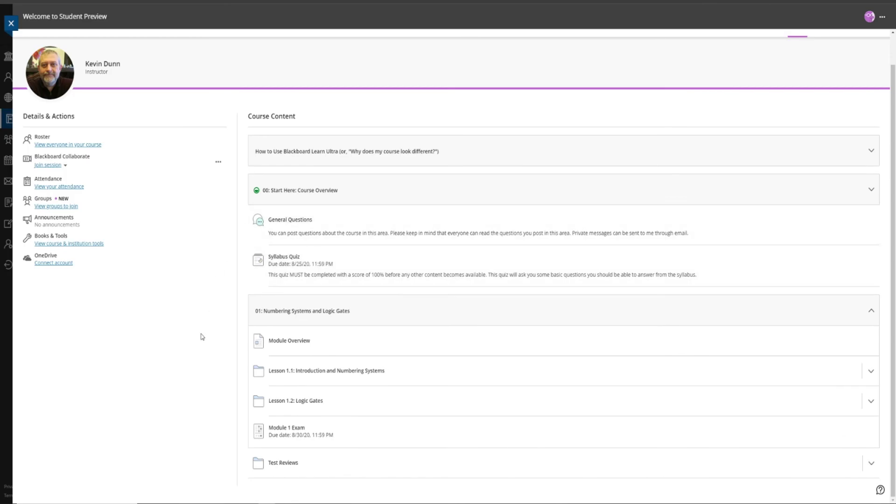
click(369, 310)
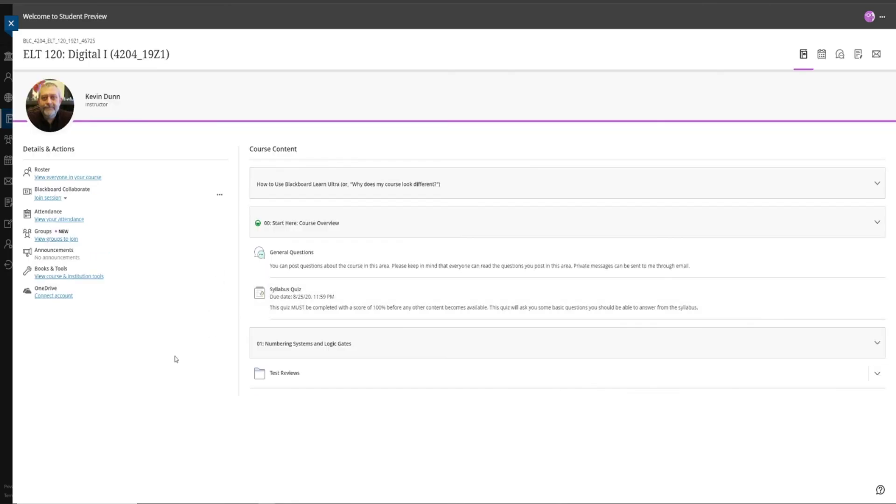